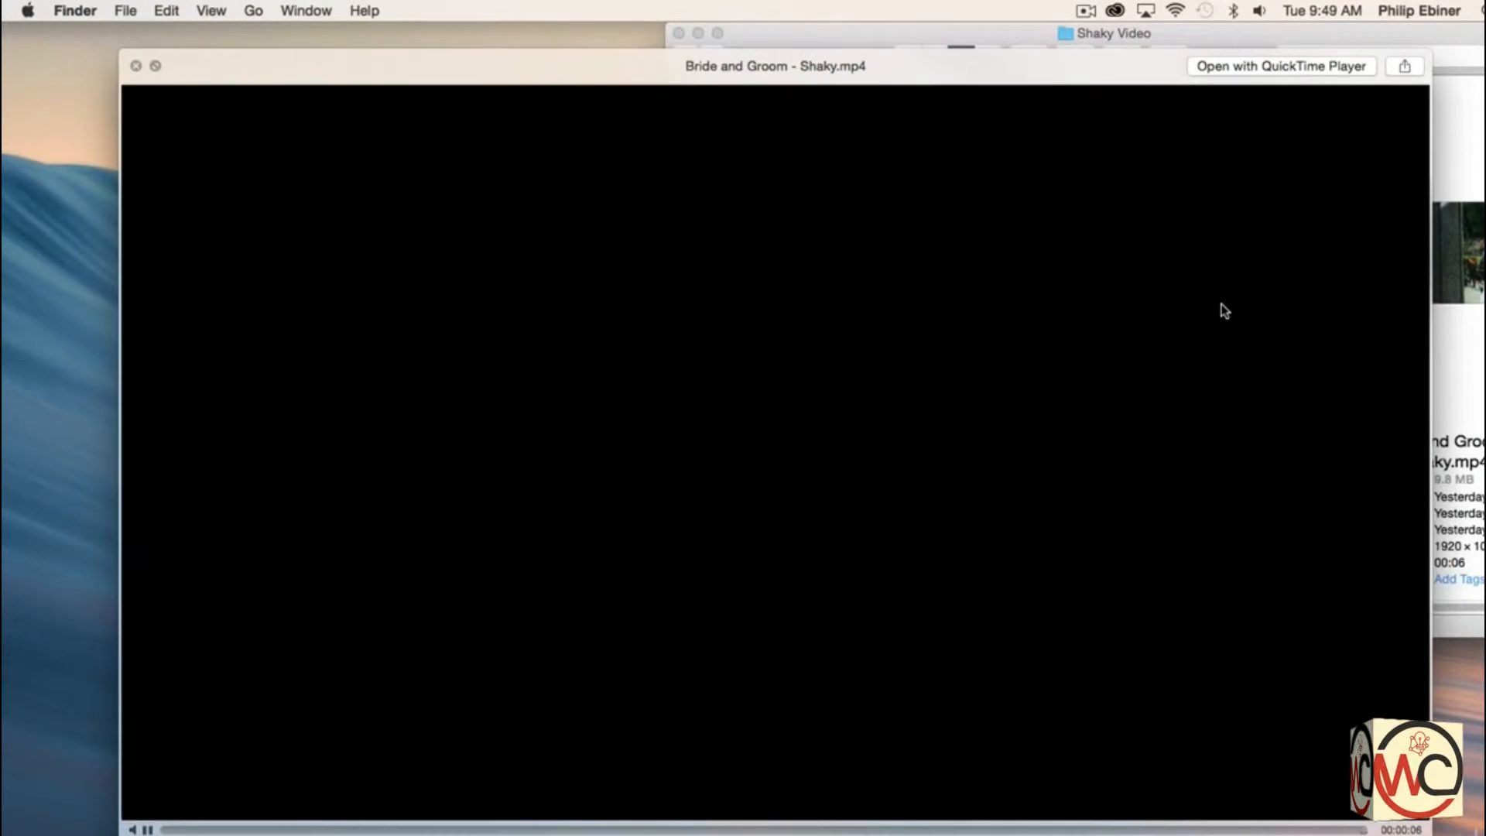
- Close the shaky video preview and create a new Premiere Pro project named Shaky with the default settings
{"action": "key", "text": "space"}
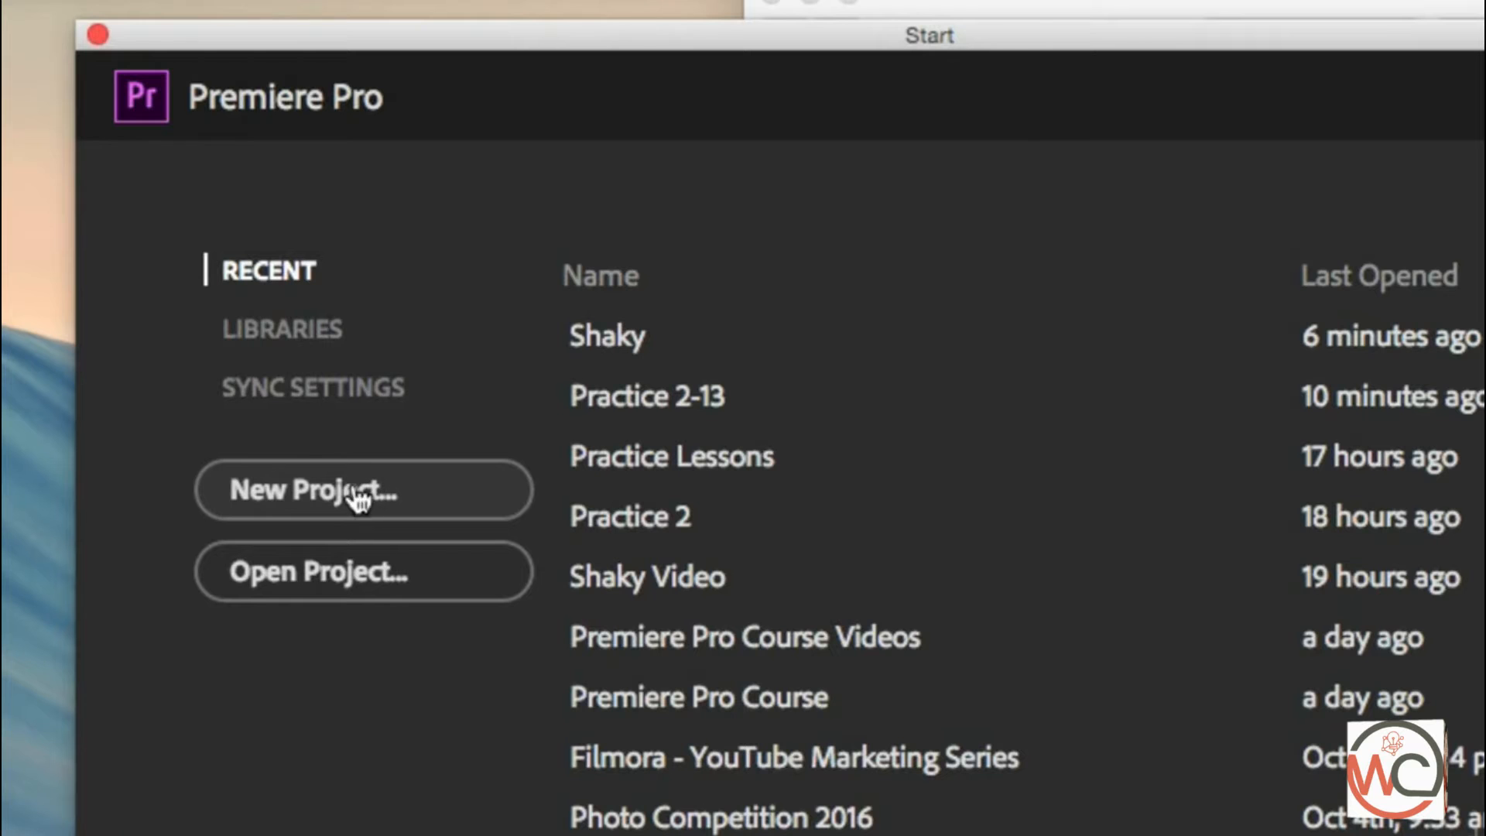
{"action": "left_click", "coordinate": [352, 497]}
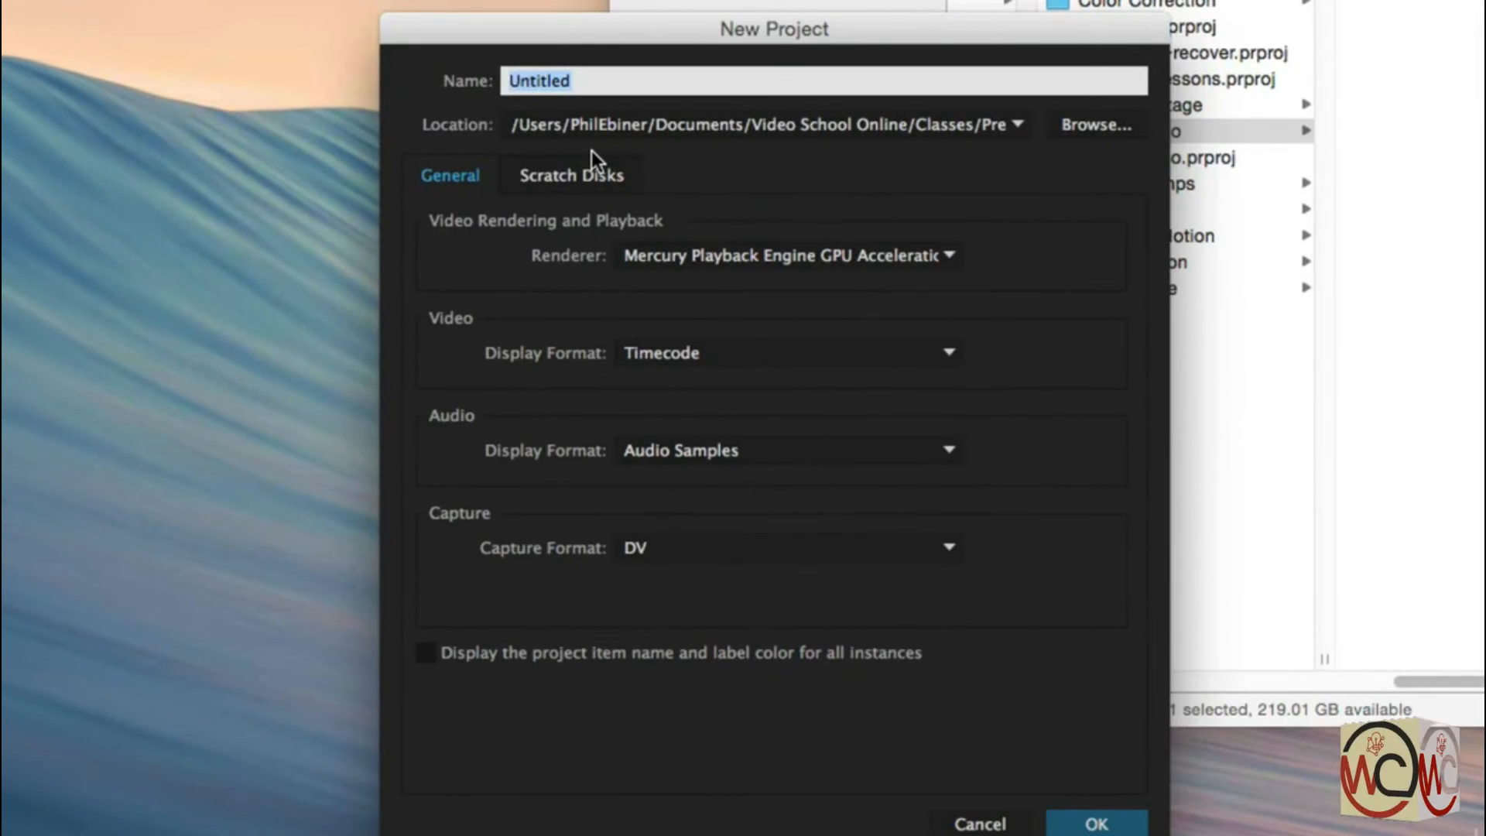
{"action": "type", "text": "Shaky"}
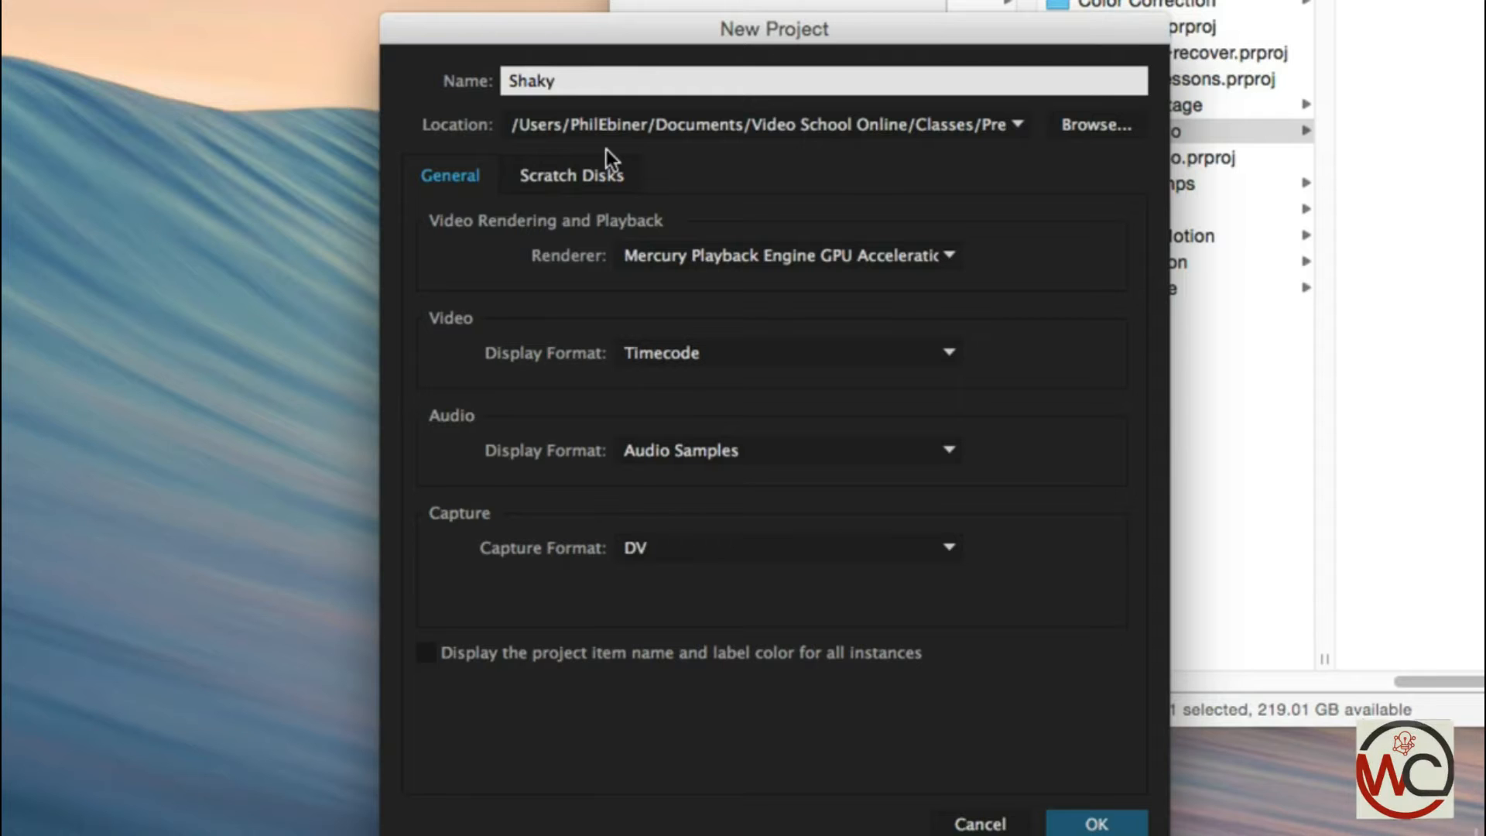
{"action": "left_click", "coordinate": [1124, 826]}
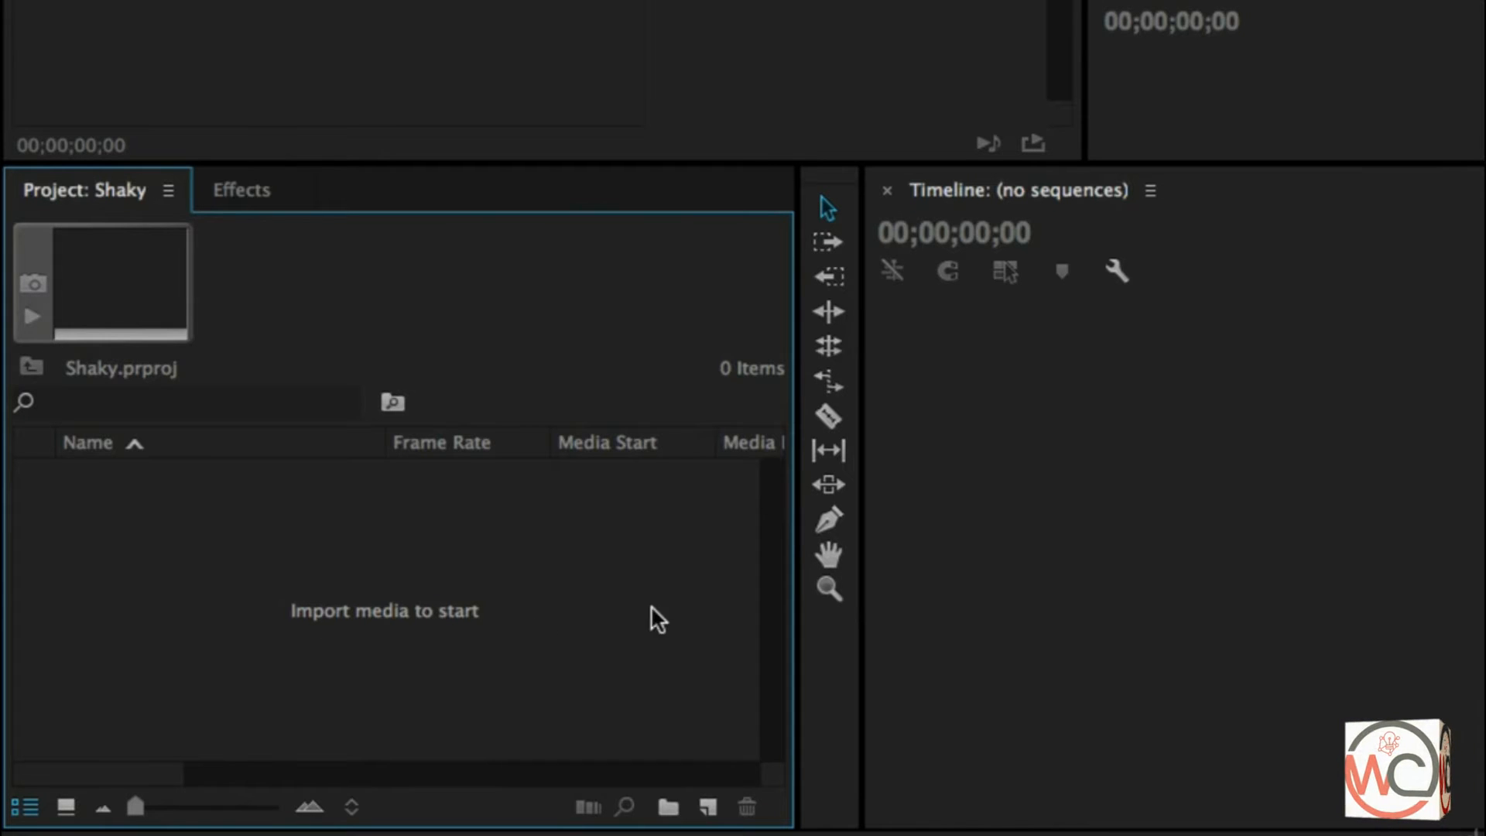
- Import Bride and Groom - Shaky.mp4 from the Shaky Video folder and create a new sequence from the clip
{"action": "double_click", "coordinate": [704, 599]}
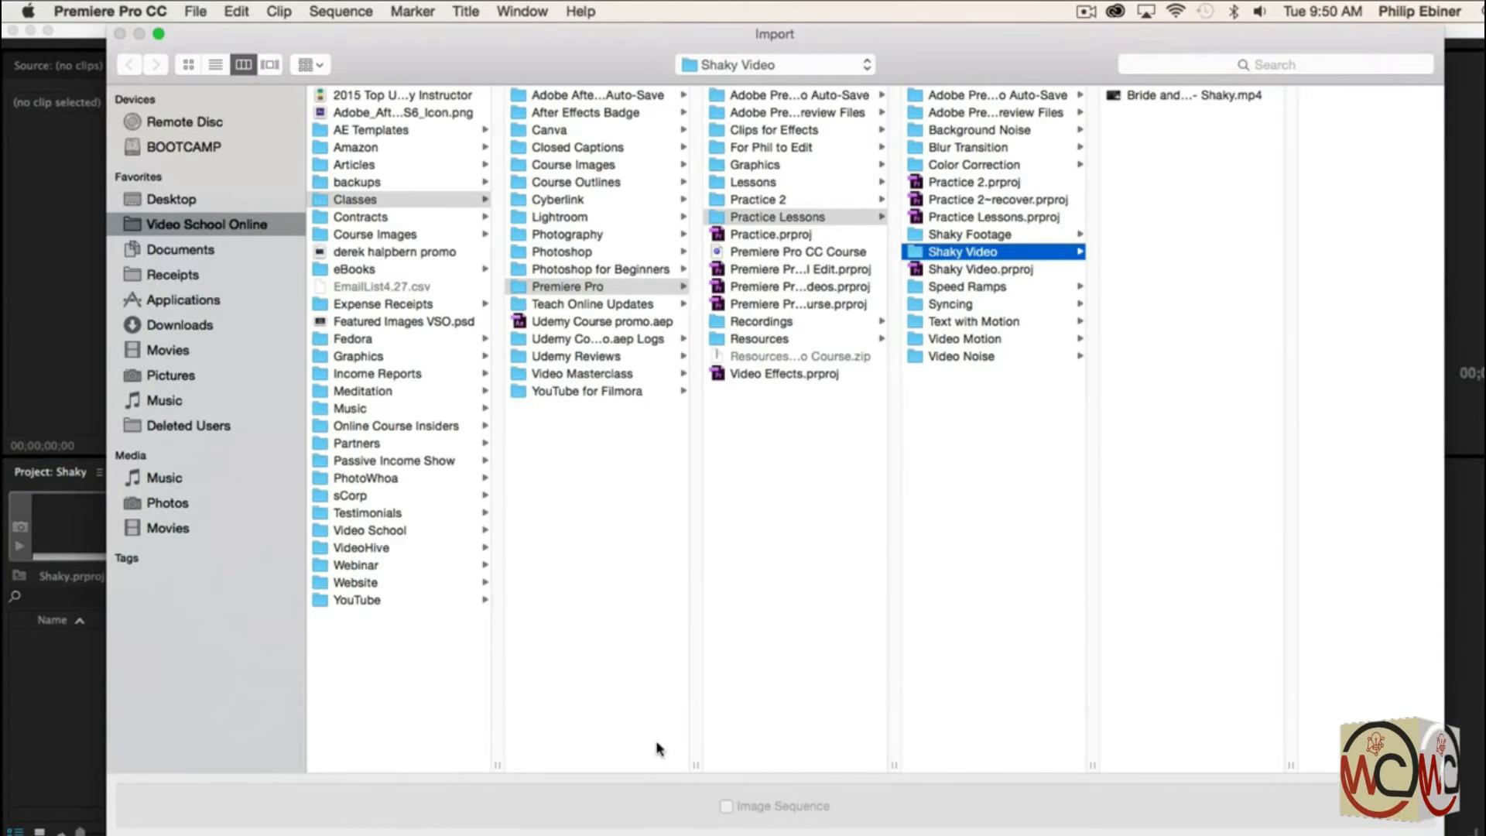
{"action": "left_click", "coordinate": [1163, 98]}
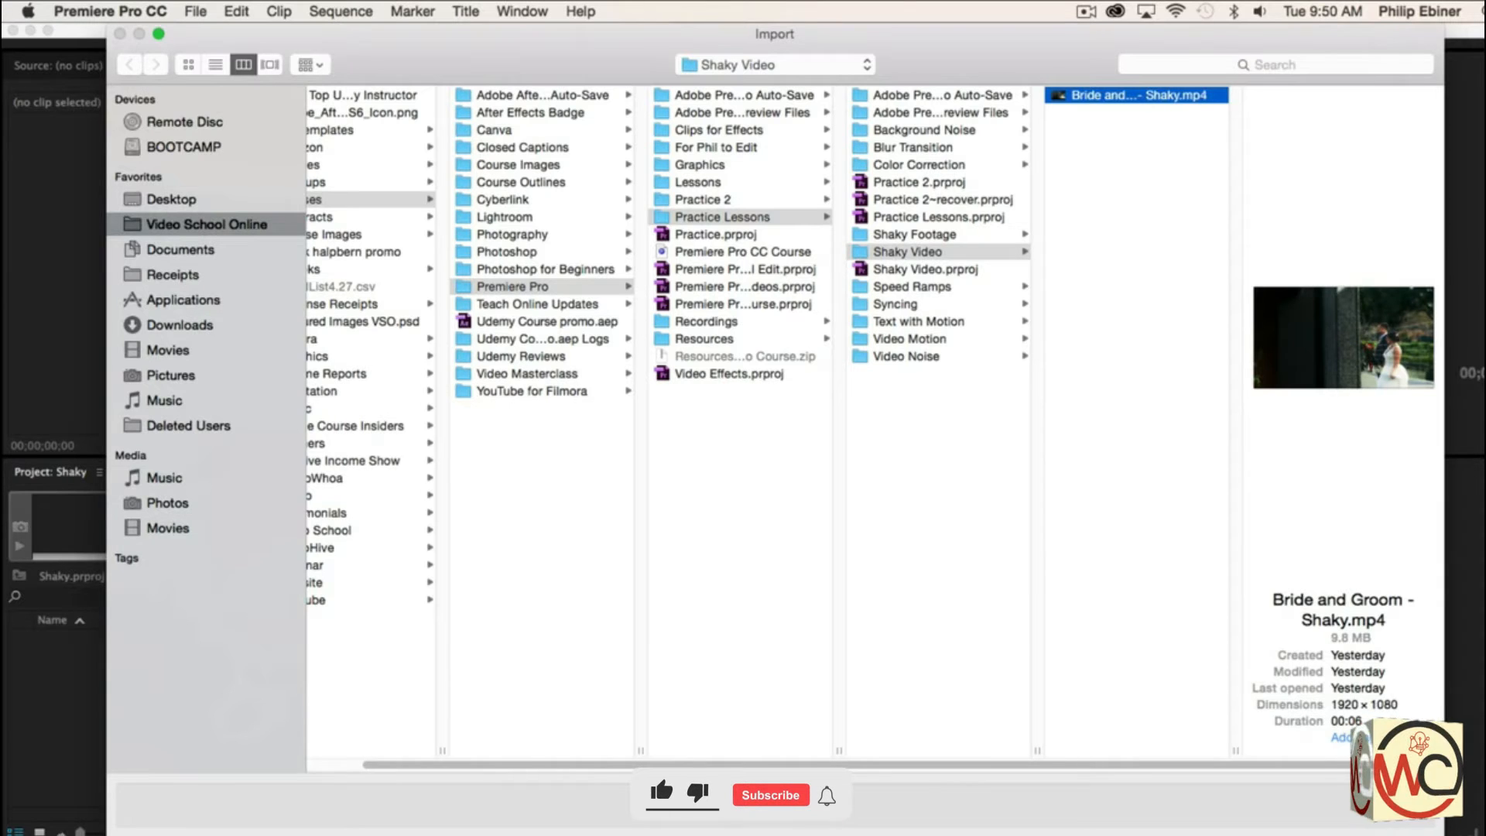
{"action": "key", "text": "Return"}
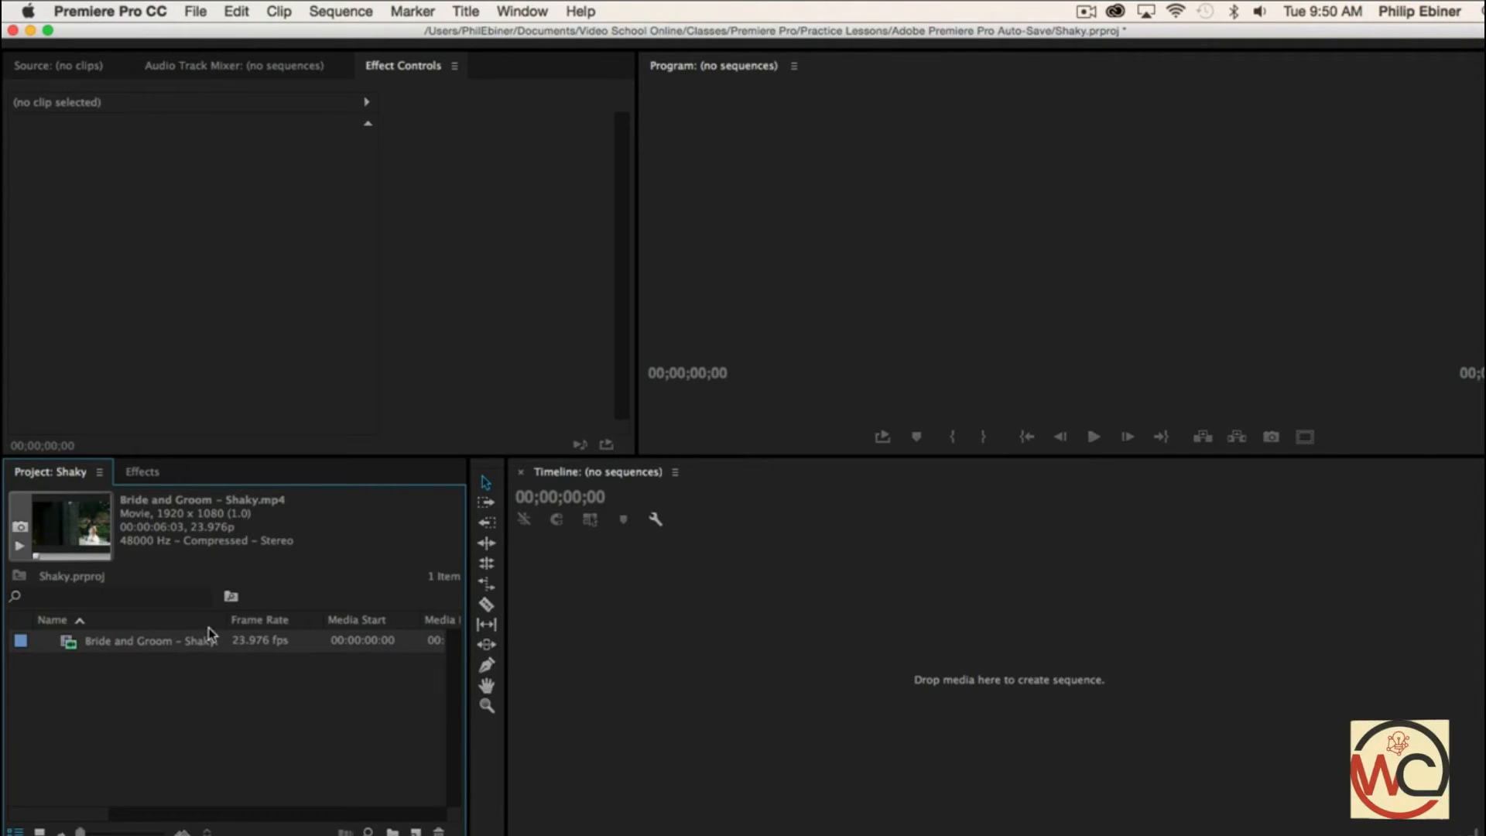
{"action": "left_click_drag", "start_coordinate": [148, 643], "coordinate": [254, 673]}
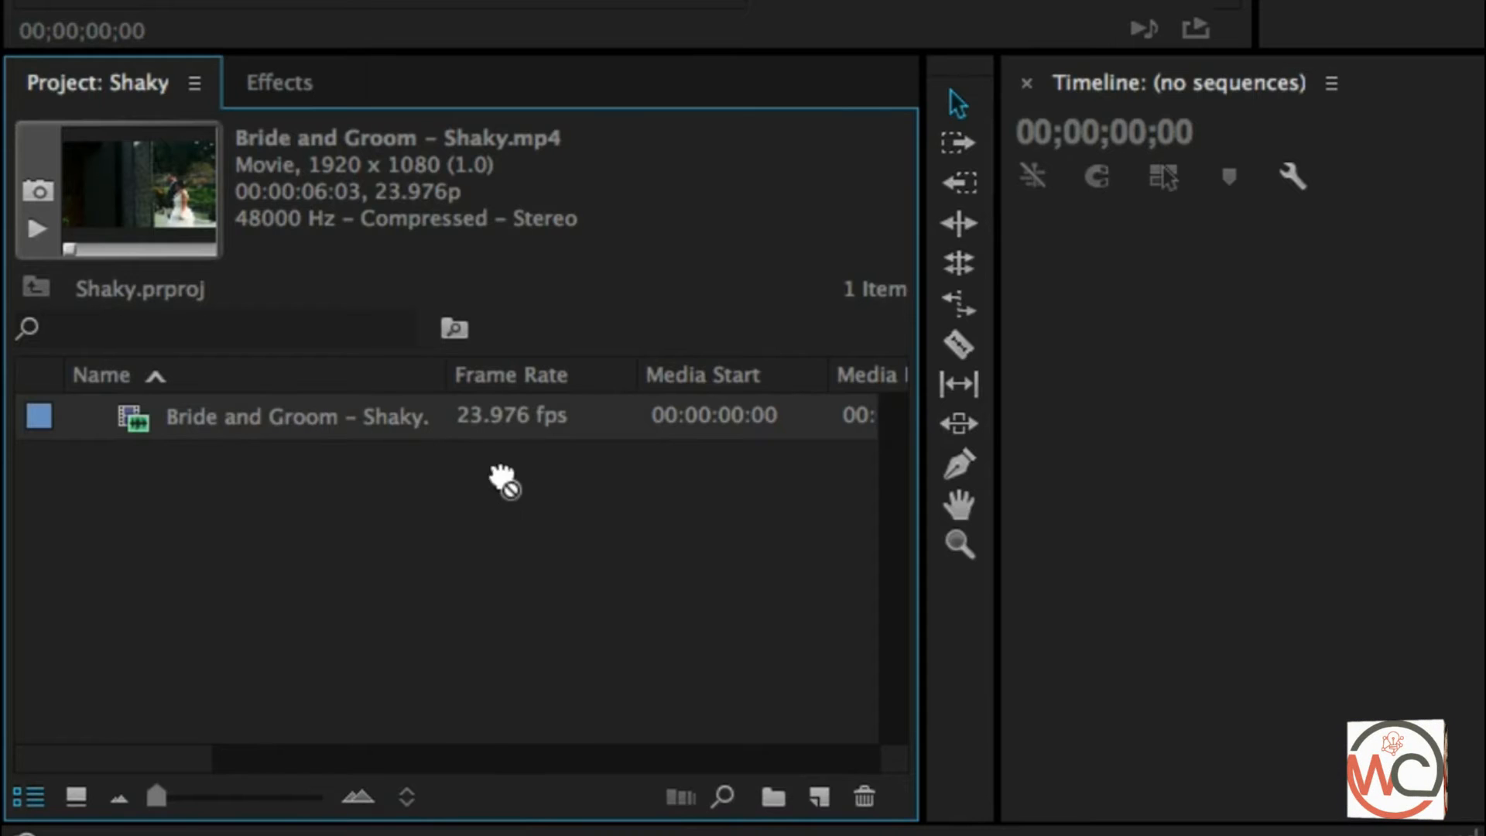
{"action": "left_click_drag", "start_coordinate": [503, 479], "coordinate": [851, 798]}
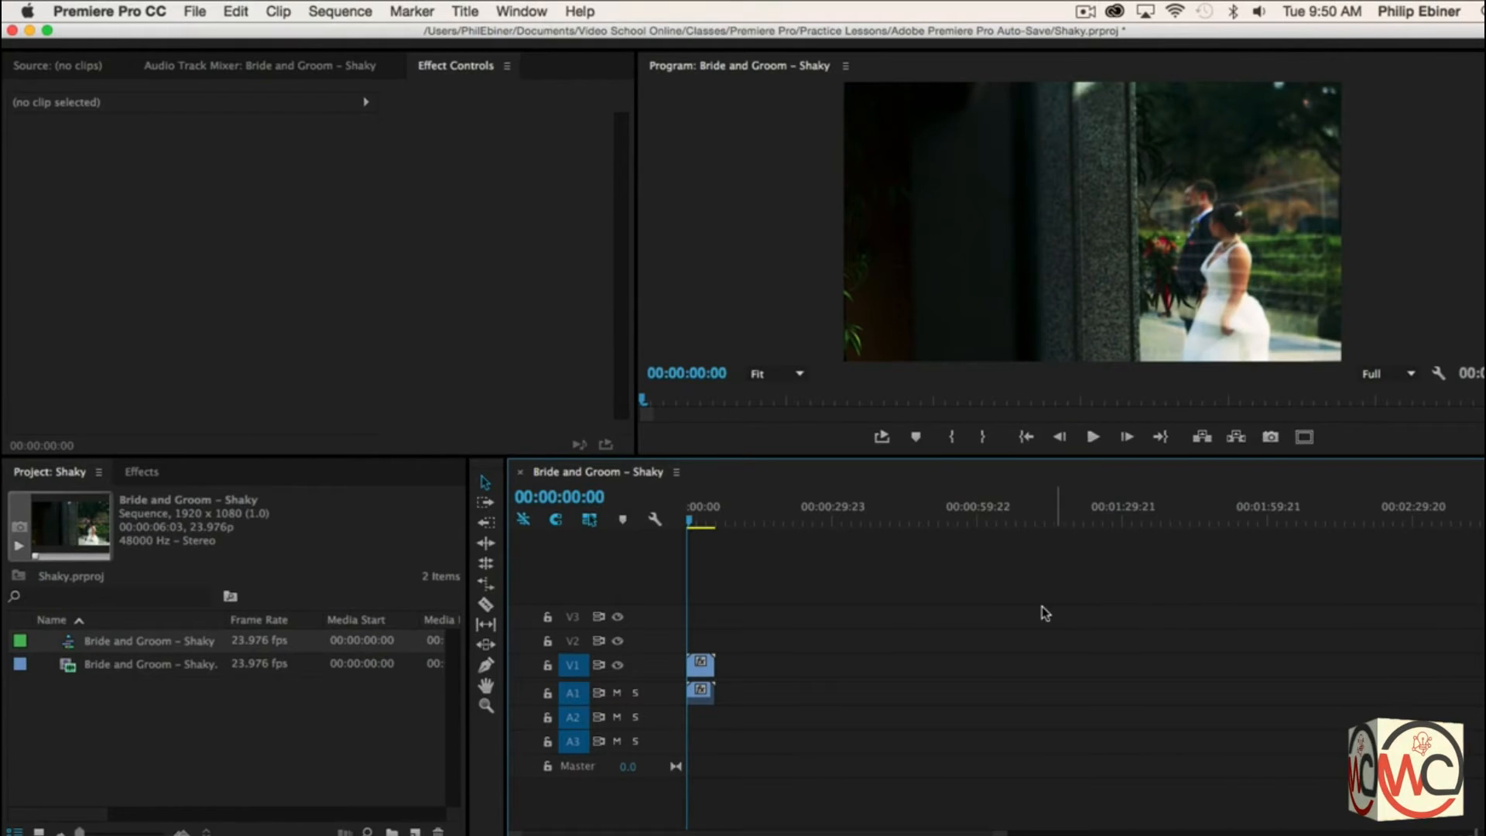
- Play the unstabilized clip from near the start of the sequence to examine its camera shake
{"action": "mouse_move", "coordinate": [691, 525]}
{"action": "left_mouse_down"}
{"action": "mouse_move", "coordinate": [709, 524]}
{"action": "mouse_move", "coordinate": [693, 524]}
{"action": "left_mouse_up"}
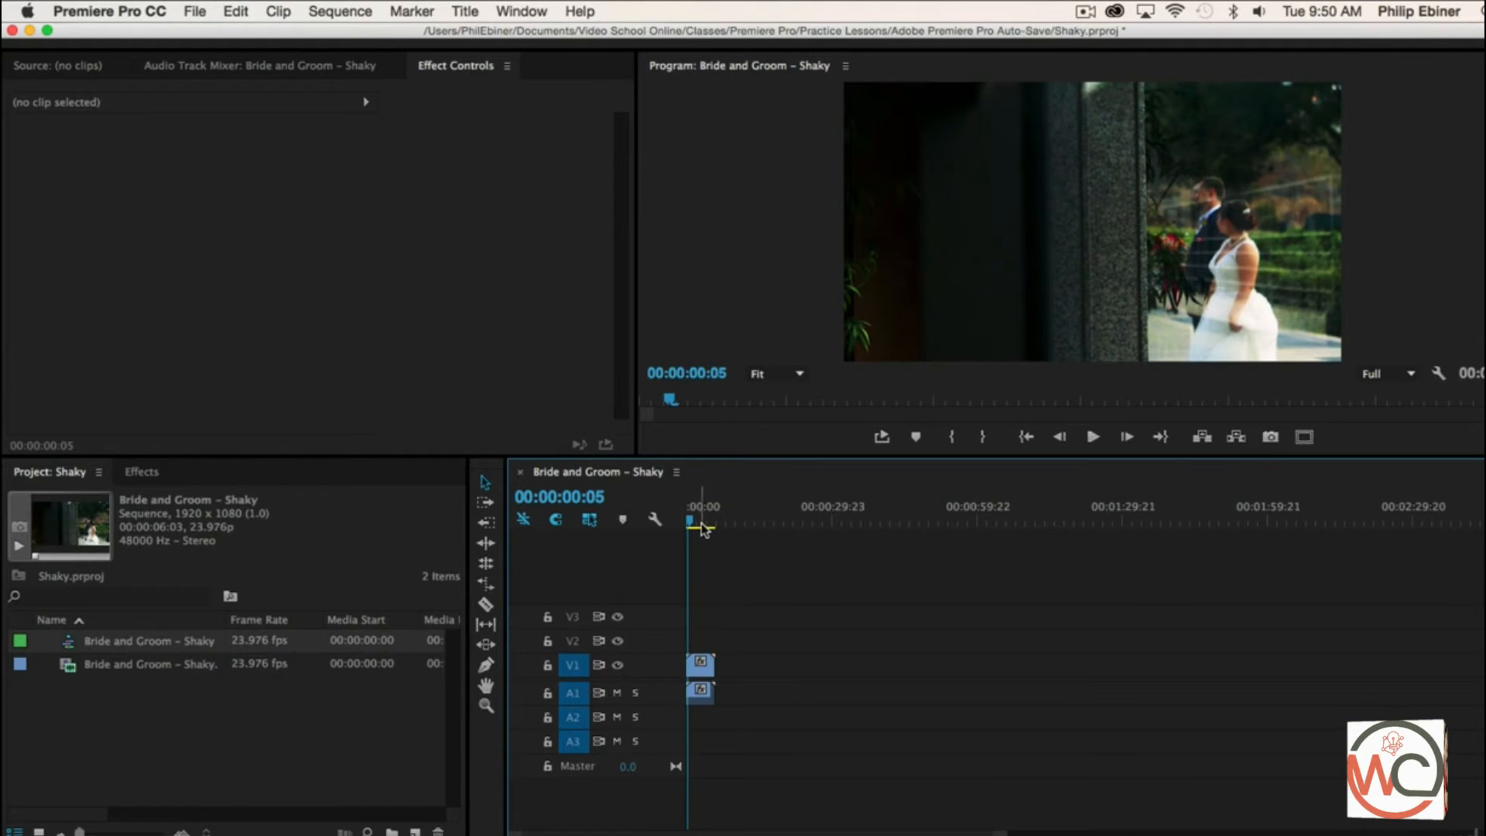
{"action": "key", "text": "space"}
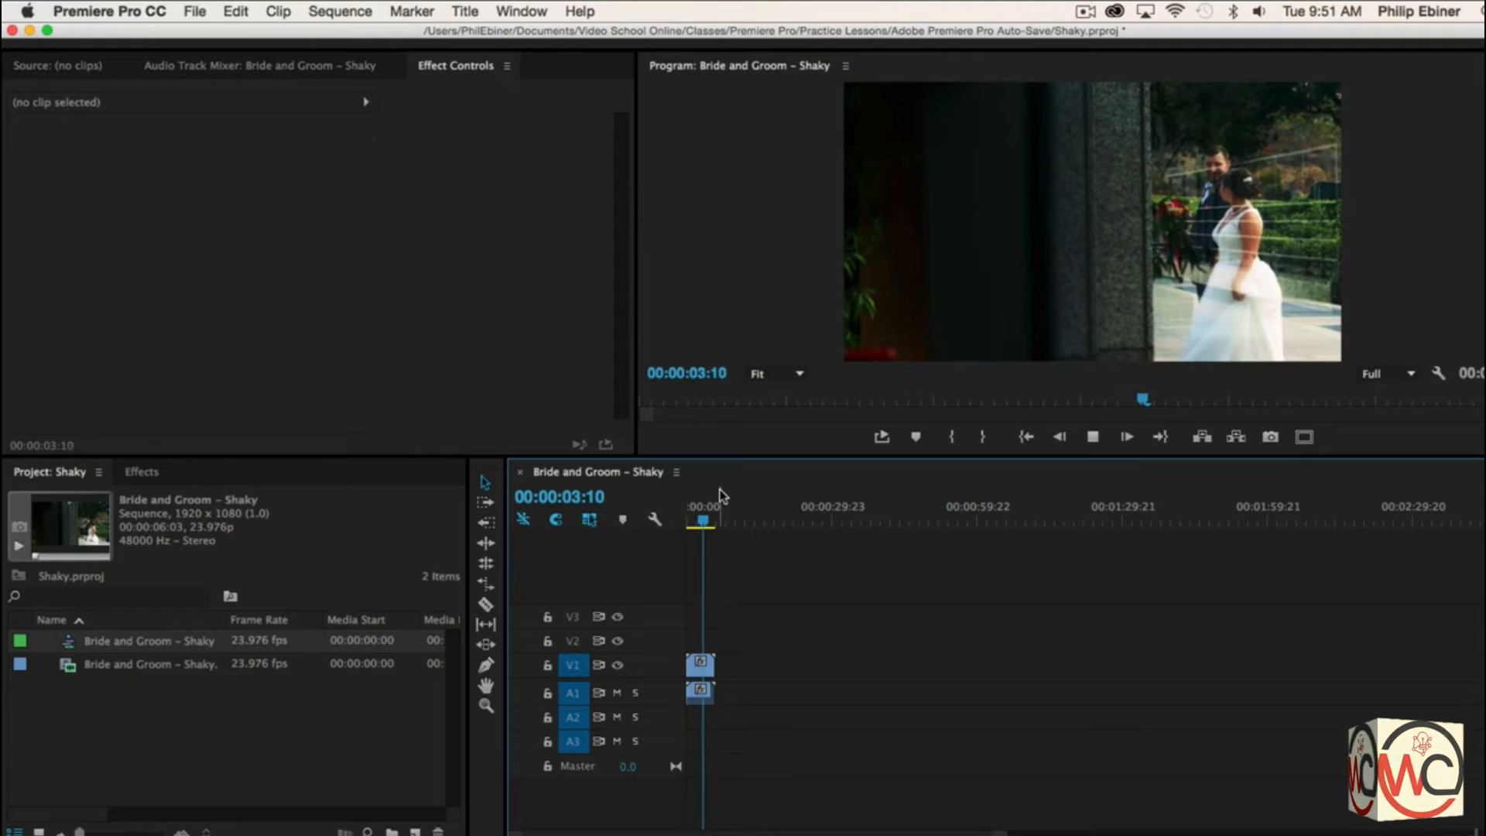
{"action": "key", "text": "space"}
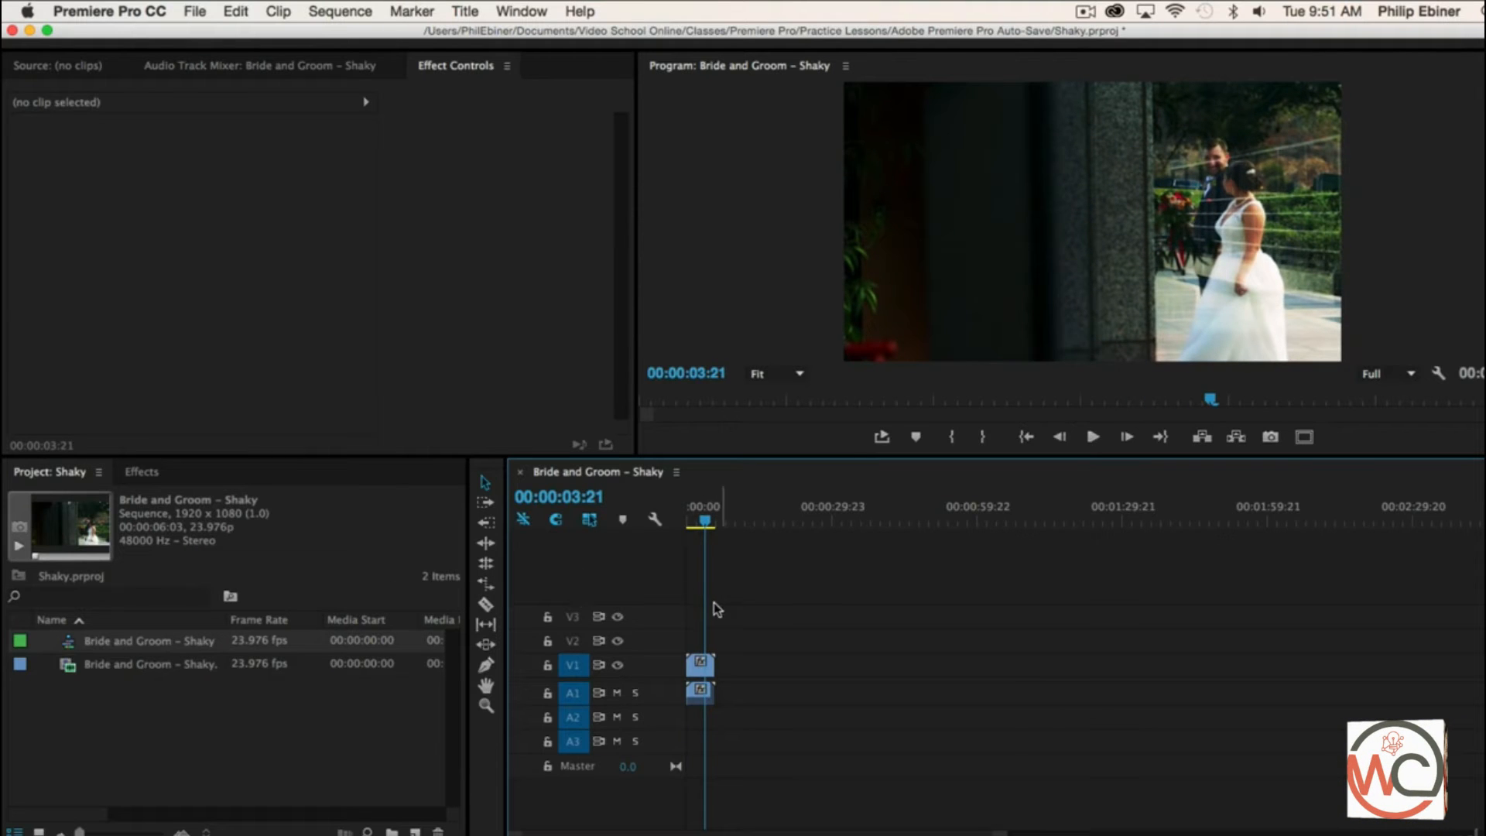
- Search the effects for "warp" and apply Warp Stabilizer to the bride and groom clip on track V1
{"action": "left_click", "coordinate": [144, 472]}
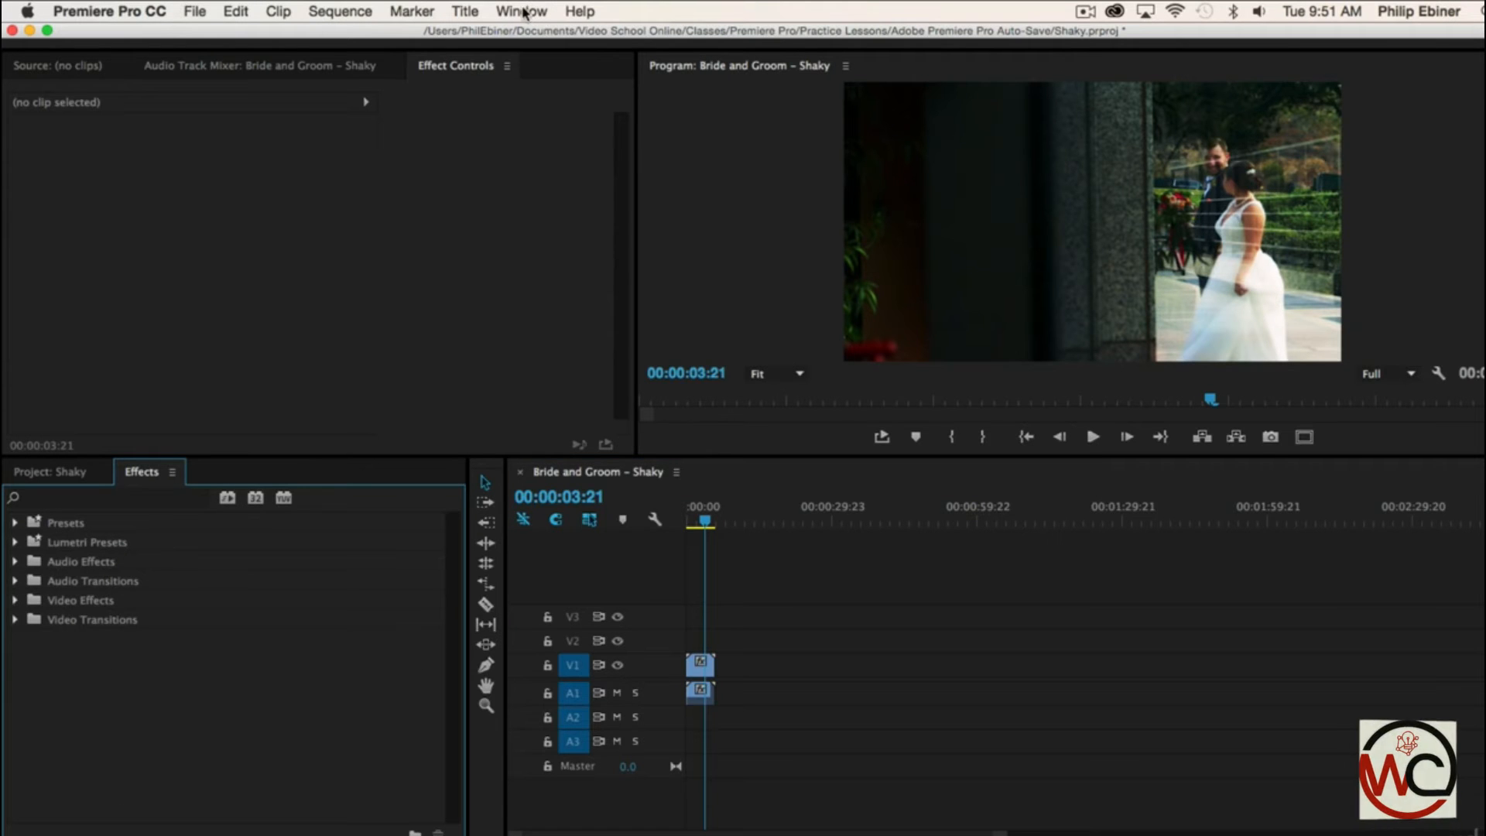
{"action": "left_click", "coordinate": [522, 11]}
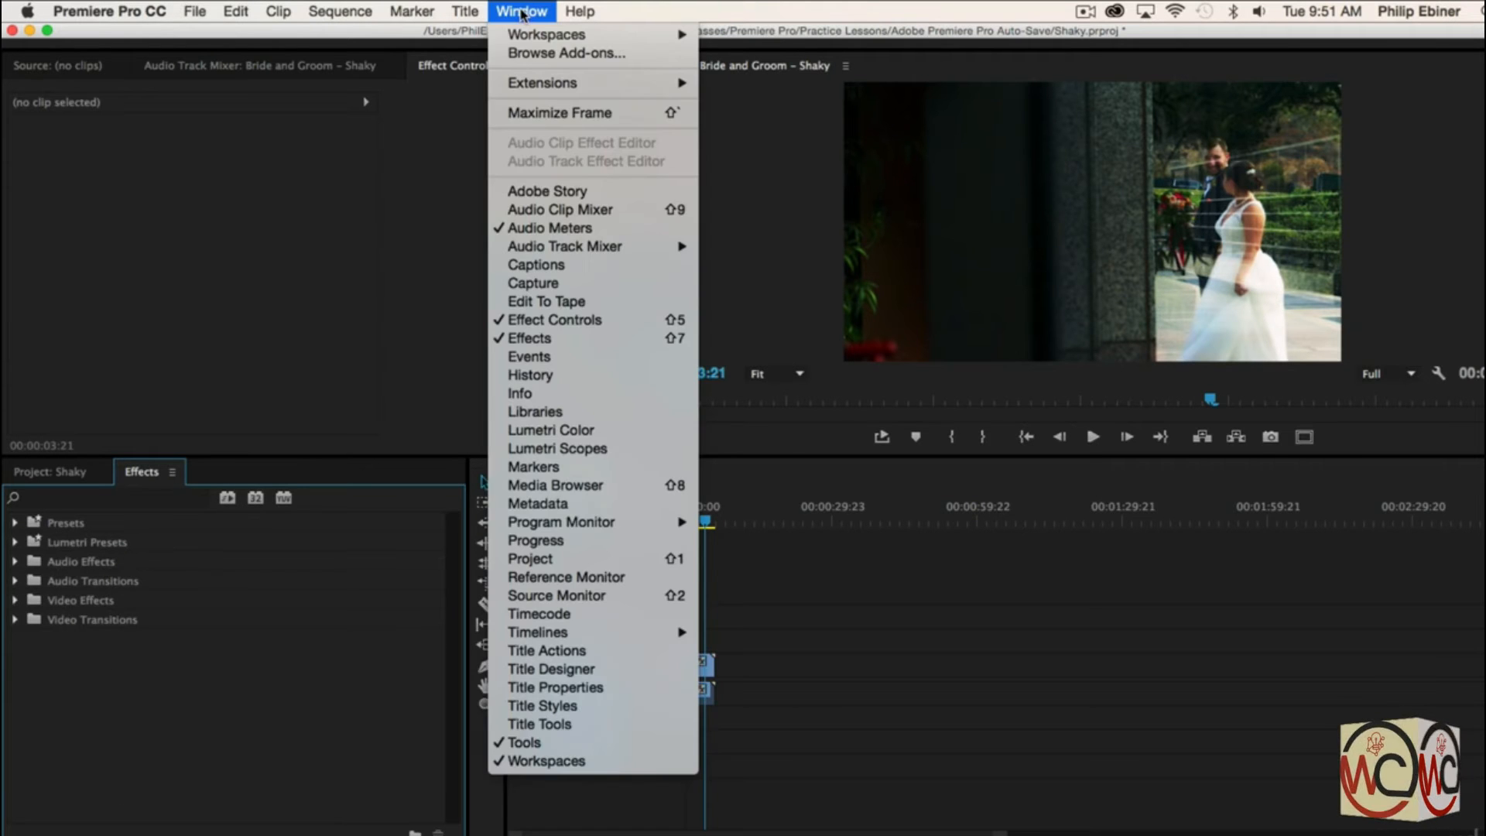
{"action": "left_click", "coordinate": [531, 339]}
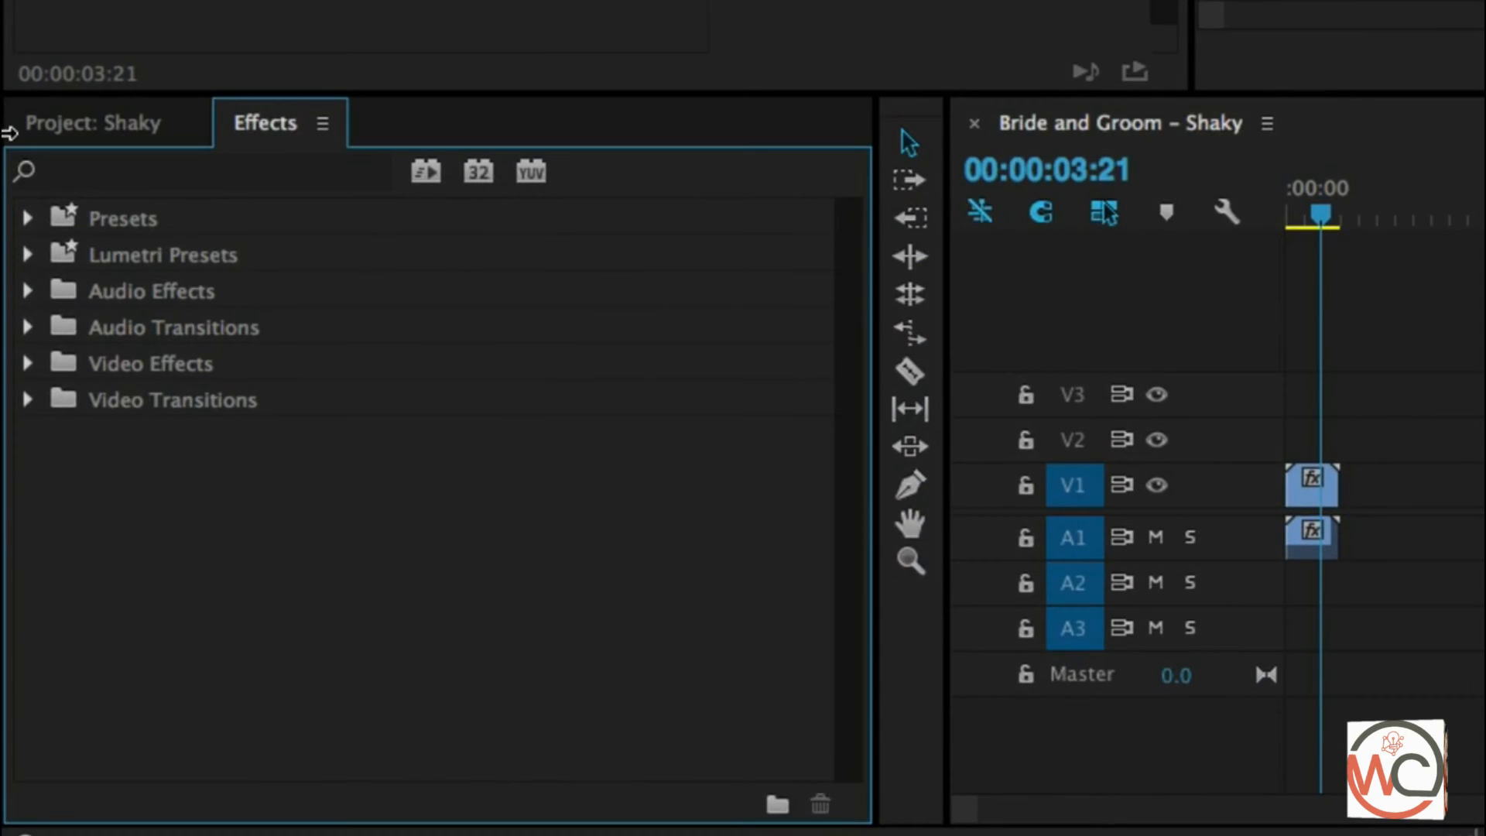
{"action": "left_click", "coordinate": [106, 166]}
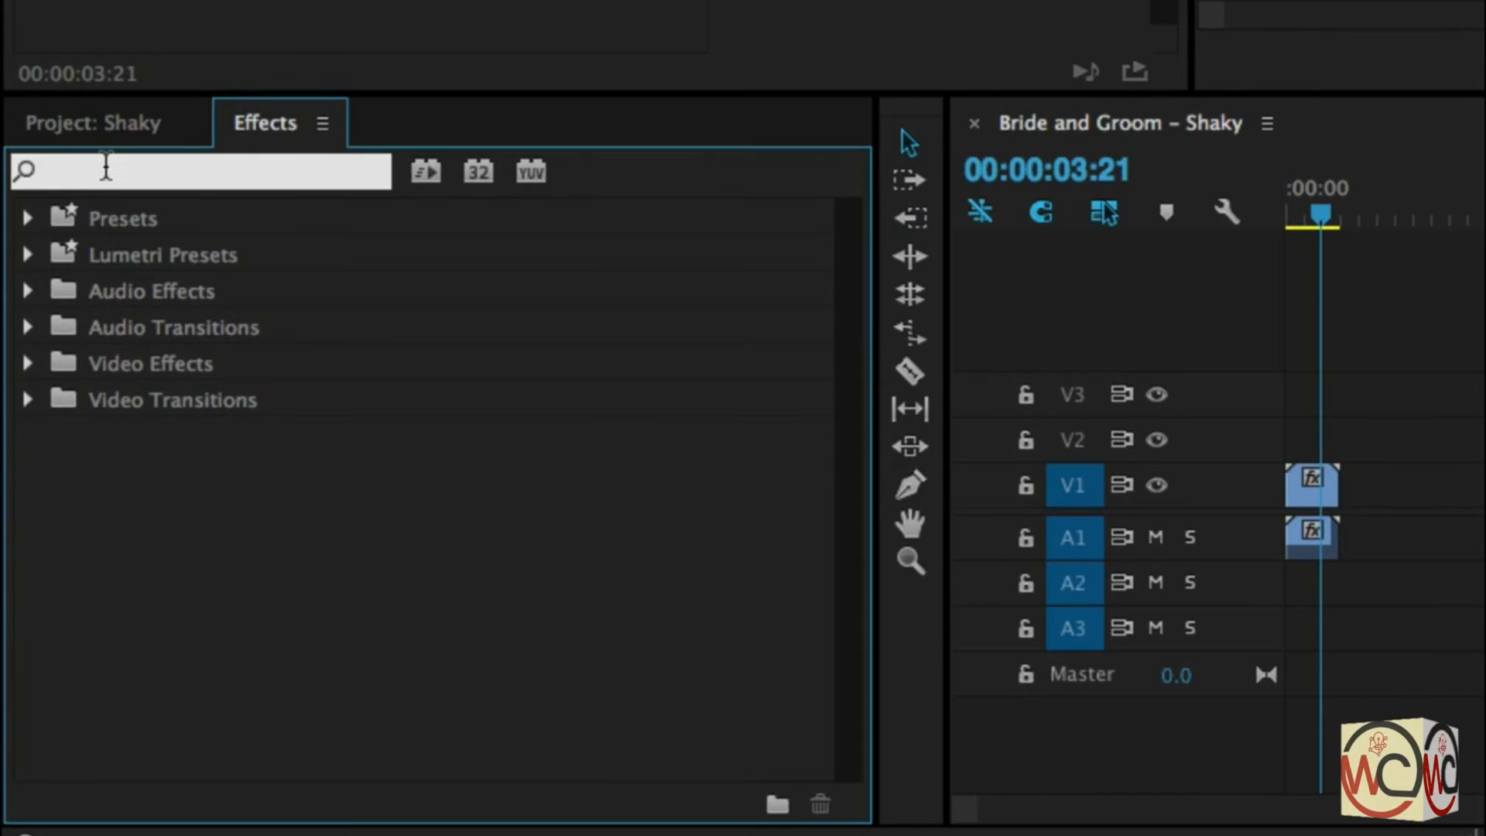
{"action": "type", "text": "warp"}
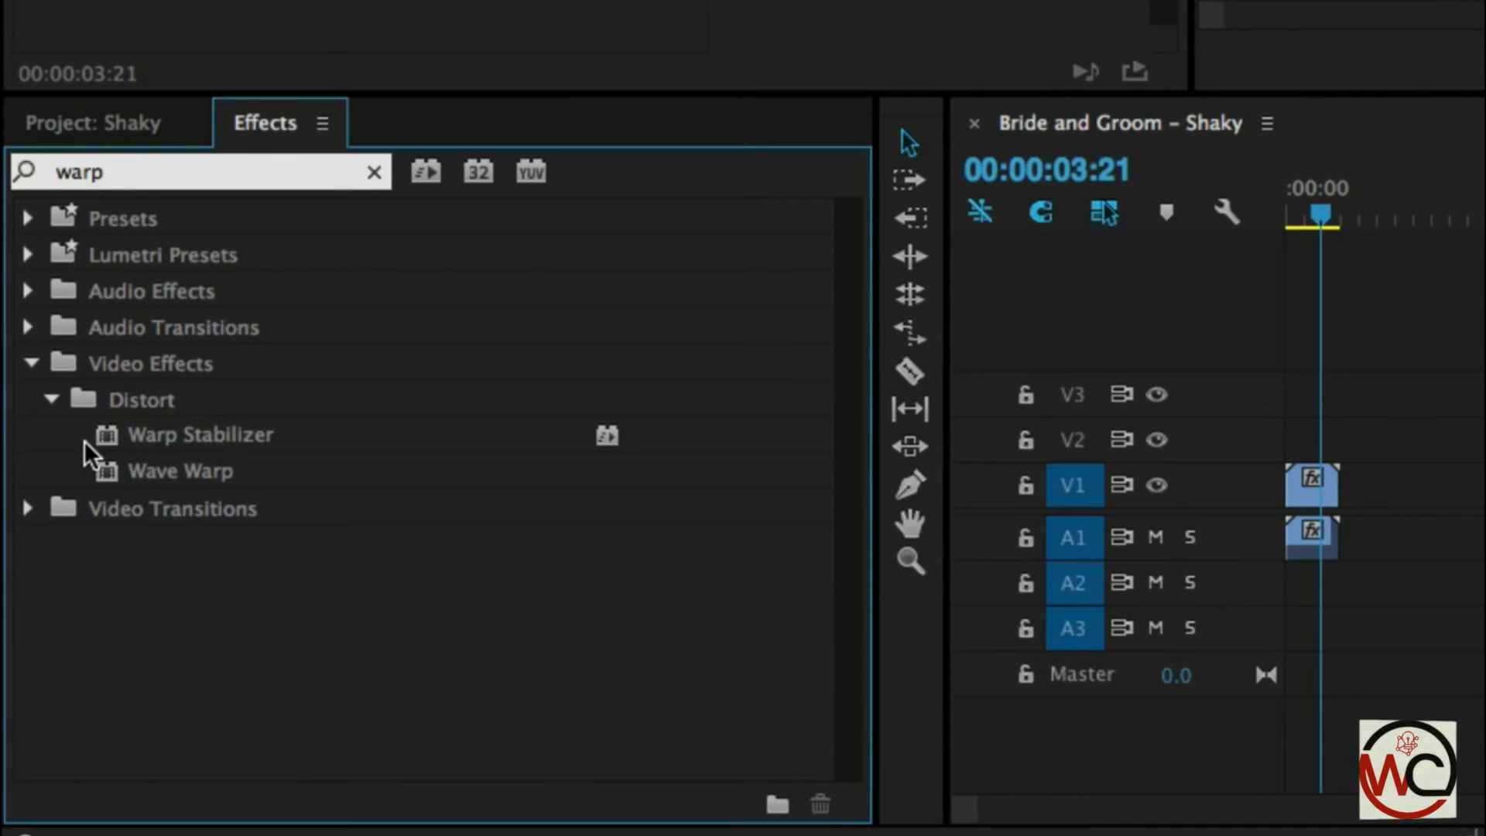
{"action": "left_click", "coordinate": [189, 436]}
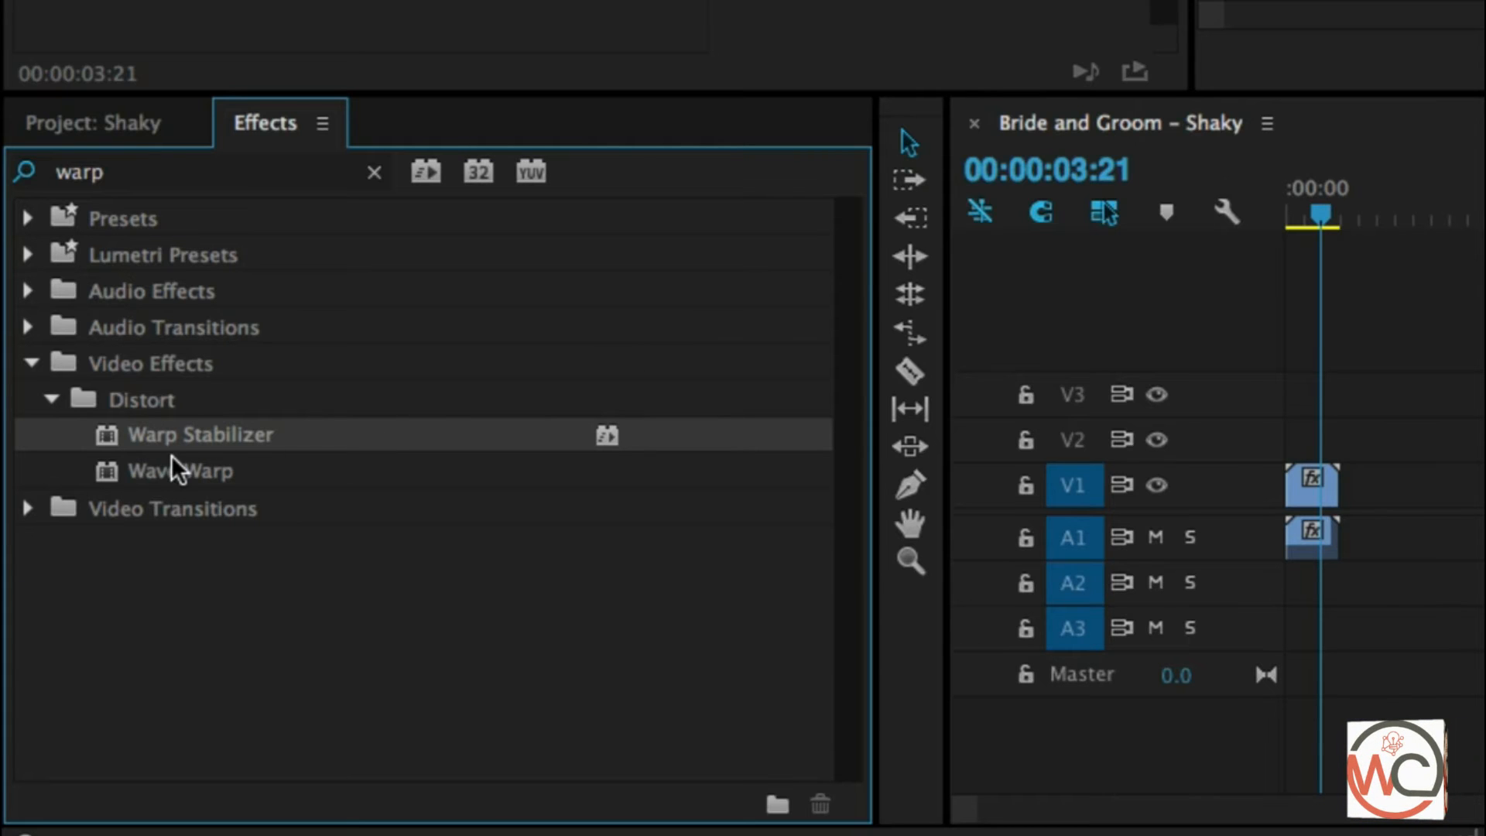
{"action": "left_click_drag", "start_coordinate": [183, 444], "coordinate": [1314, 479]}
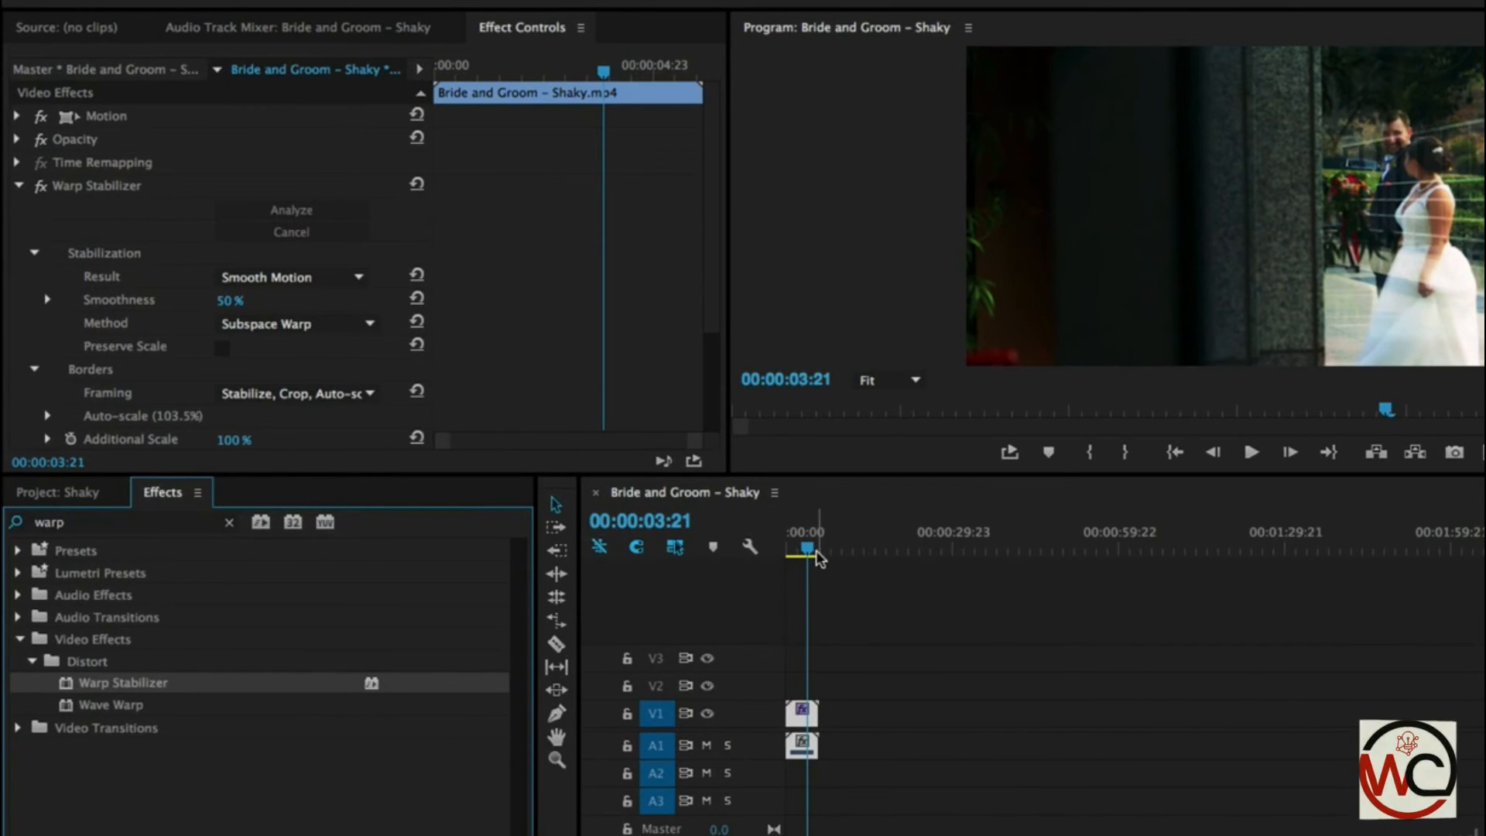
- Play the stabilized clip twice from the start to review the Warp Stabilizer's smooth motion result
{"action": "left_click_drag", "start_coordinate": [805, 550], "coordinate": [756, 550]}
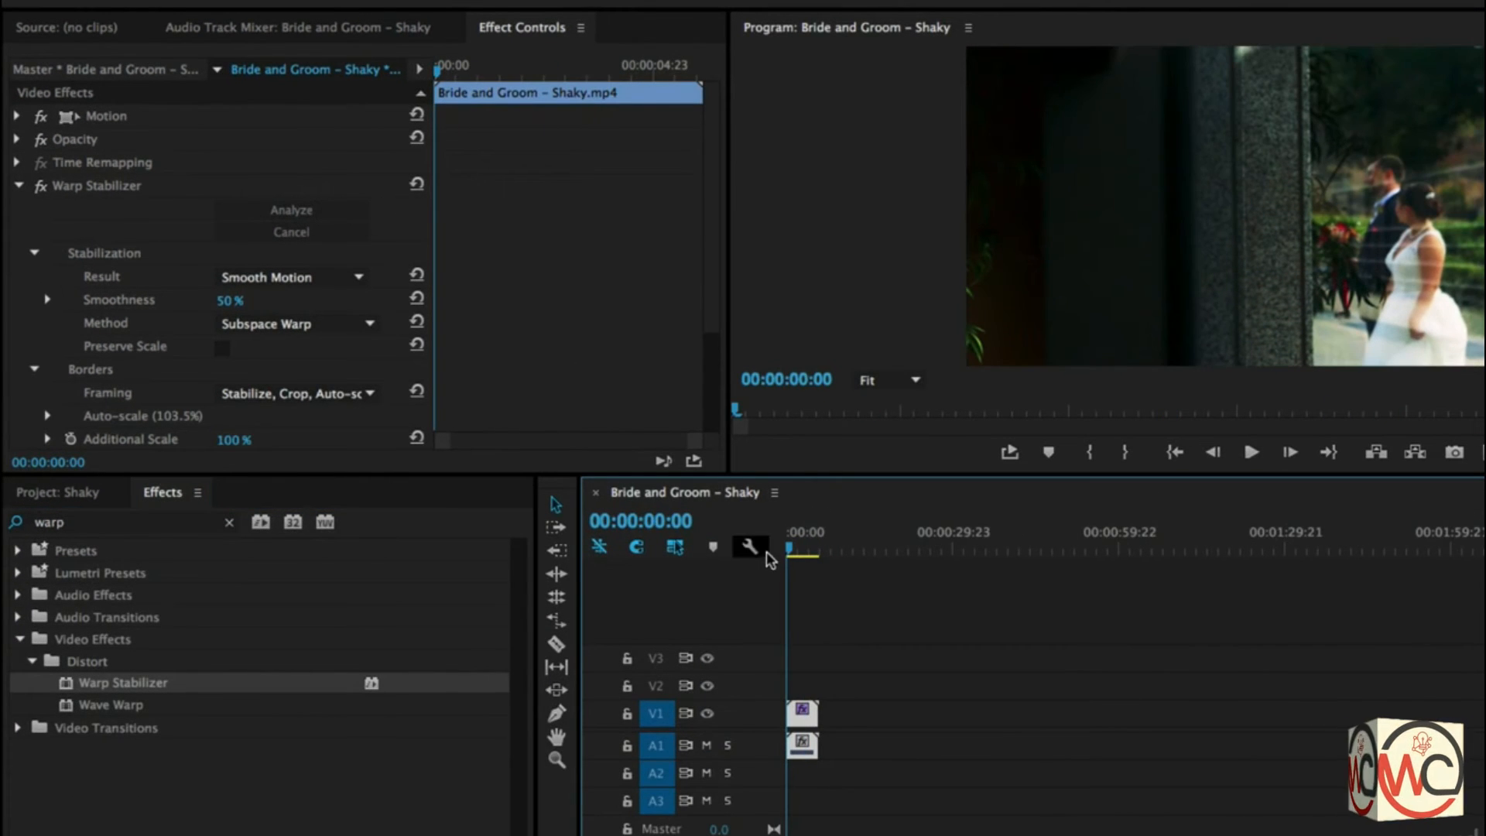
{"action": "key", "text": "space"}
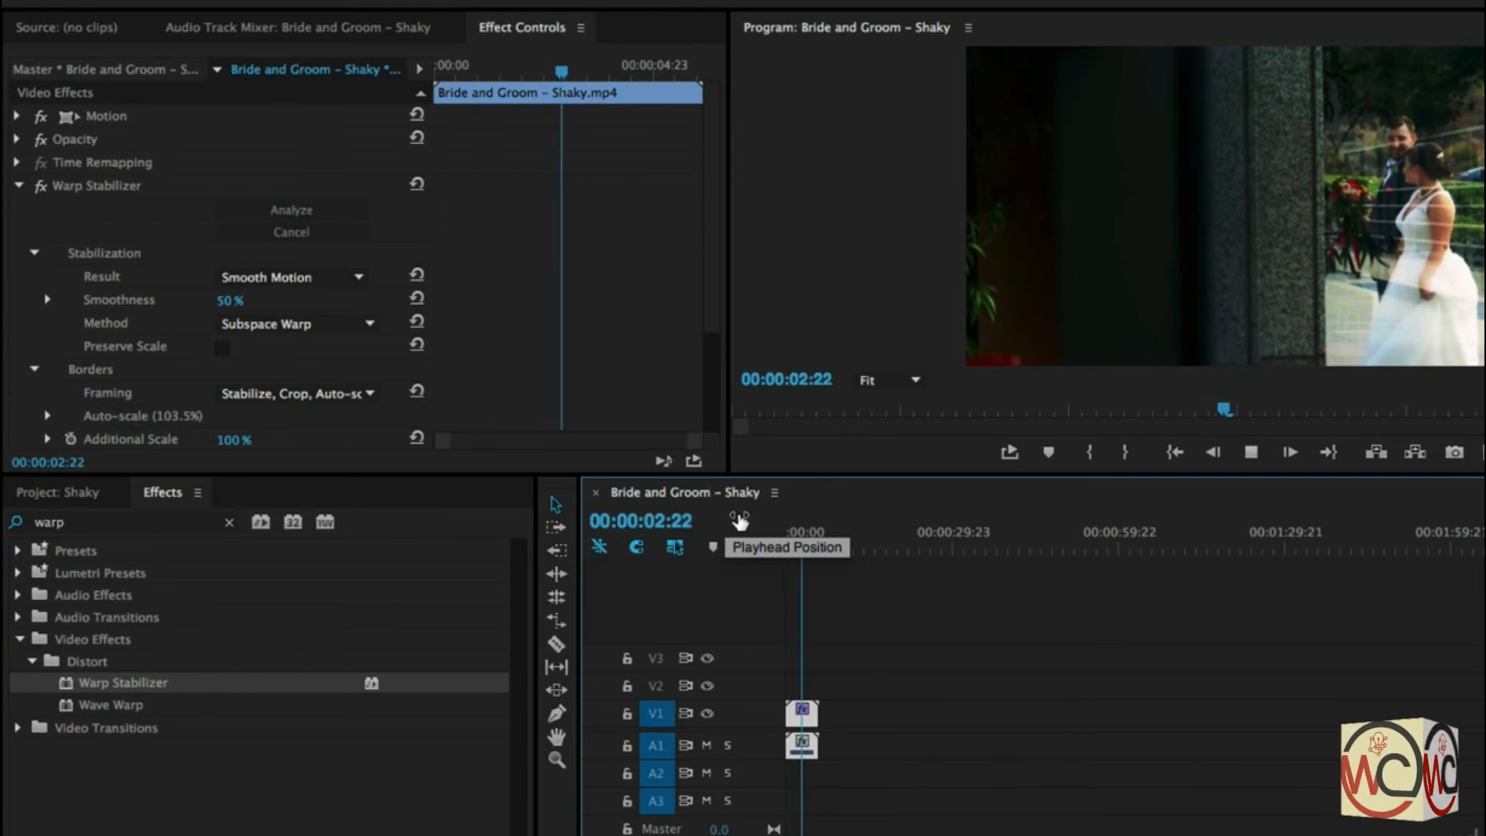
{"action": "key", "text": "space"}
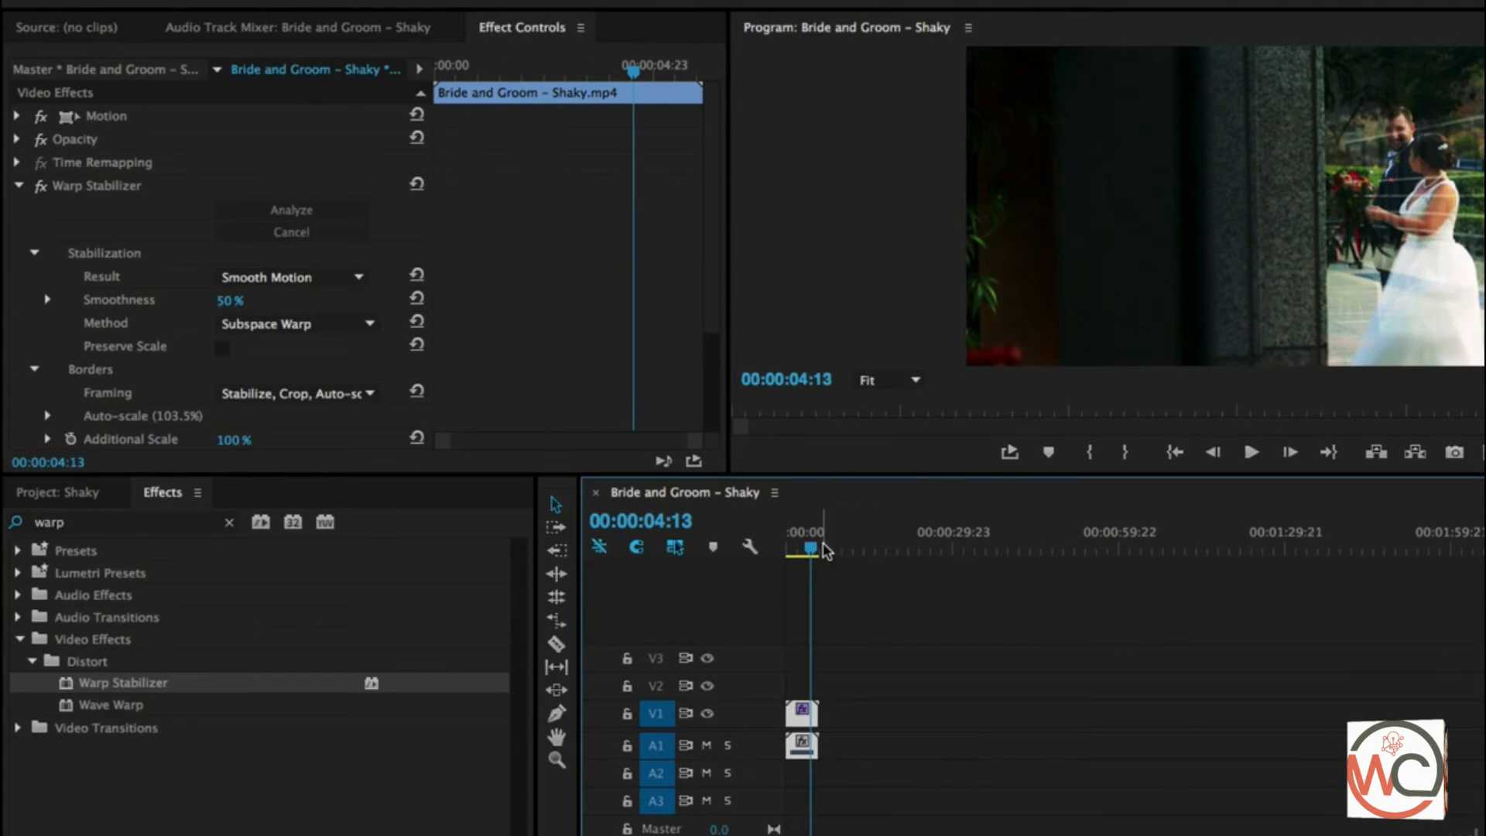
{"action": "left_click_drag", "start_coordinate": [813, 551], "coordinate": [788, 552]}
{"action": "key", "text": "space"}
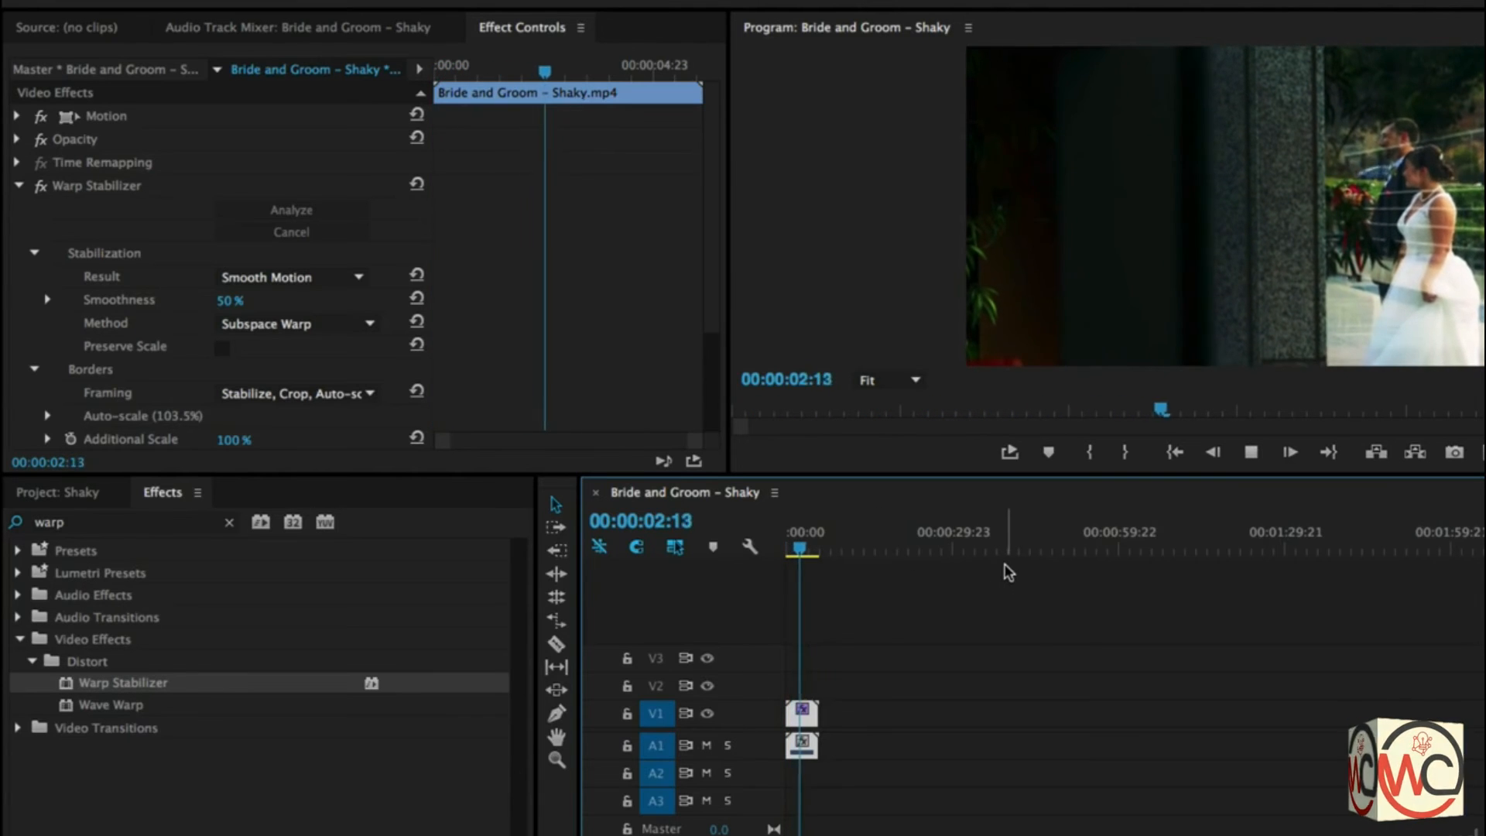
{"action": "key", "text": "space"}
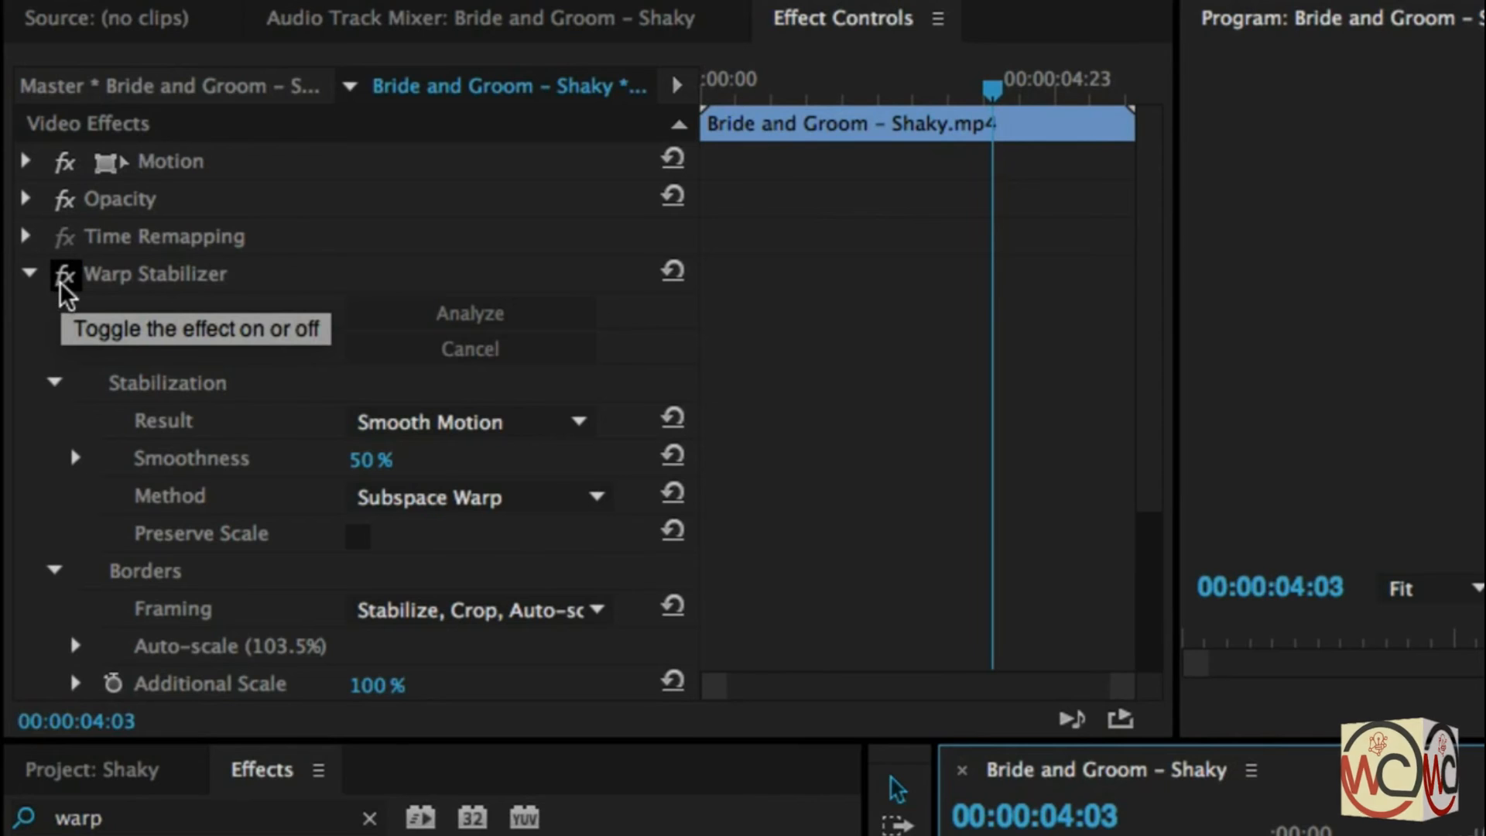
- Compare playback of the clip with the Warp Stabilizer effect turned off and turned back on
{"action": "left_click", "coordinate": [63, 276]}
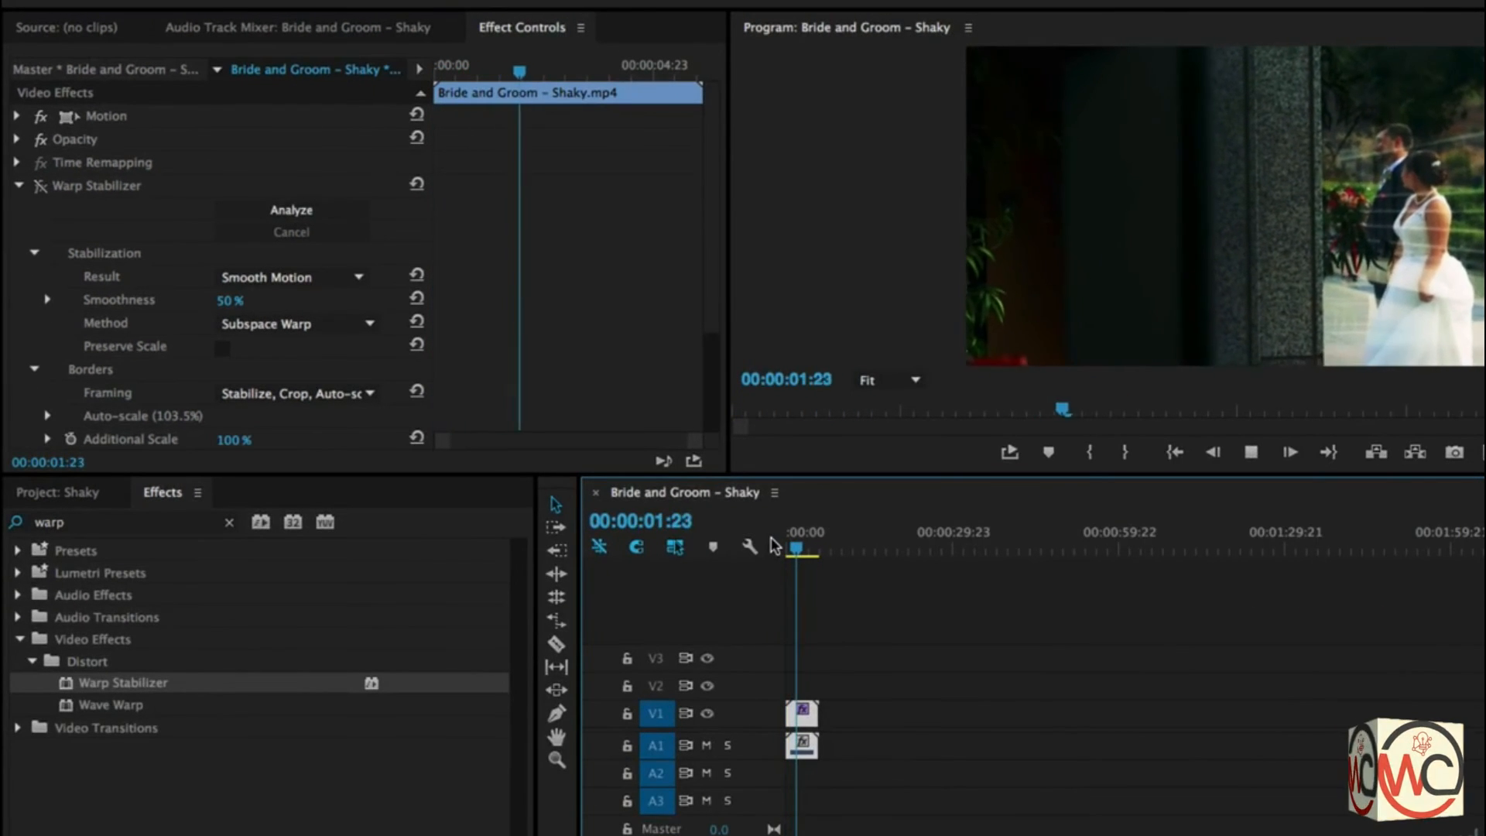
{"action": "key", "text": "space"}
{"action": "left_click", "coordinate": [41, 186]}
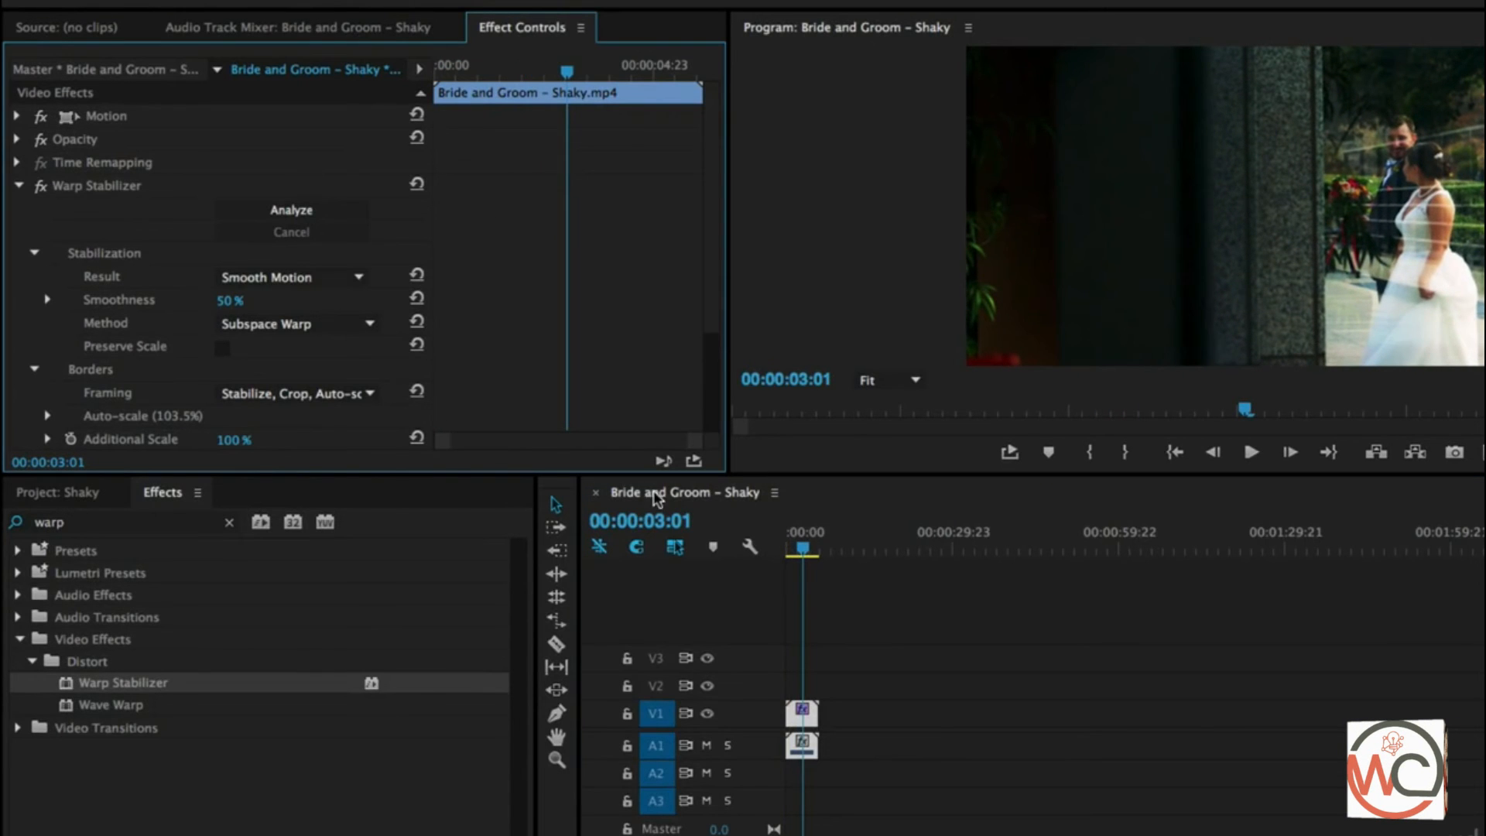
{"action": "left_click_drag", "start_coordinate": [805, 547], "coordinate": [713, 547]}
{"action": "key", "text": "space"}
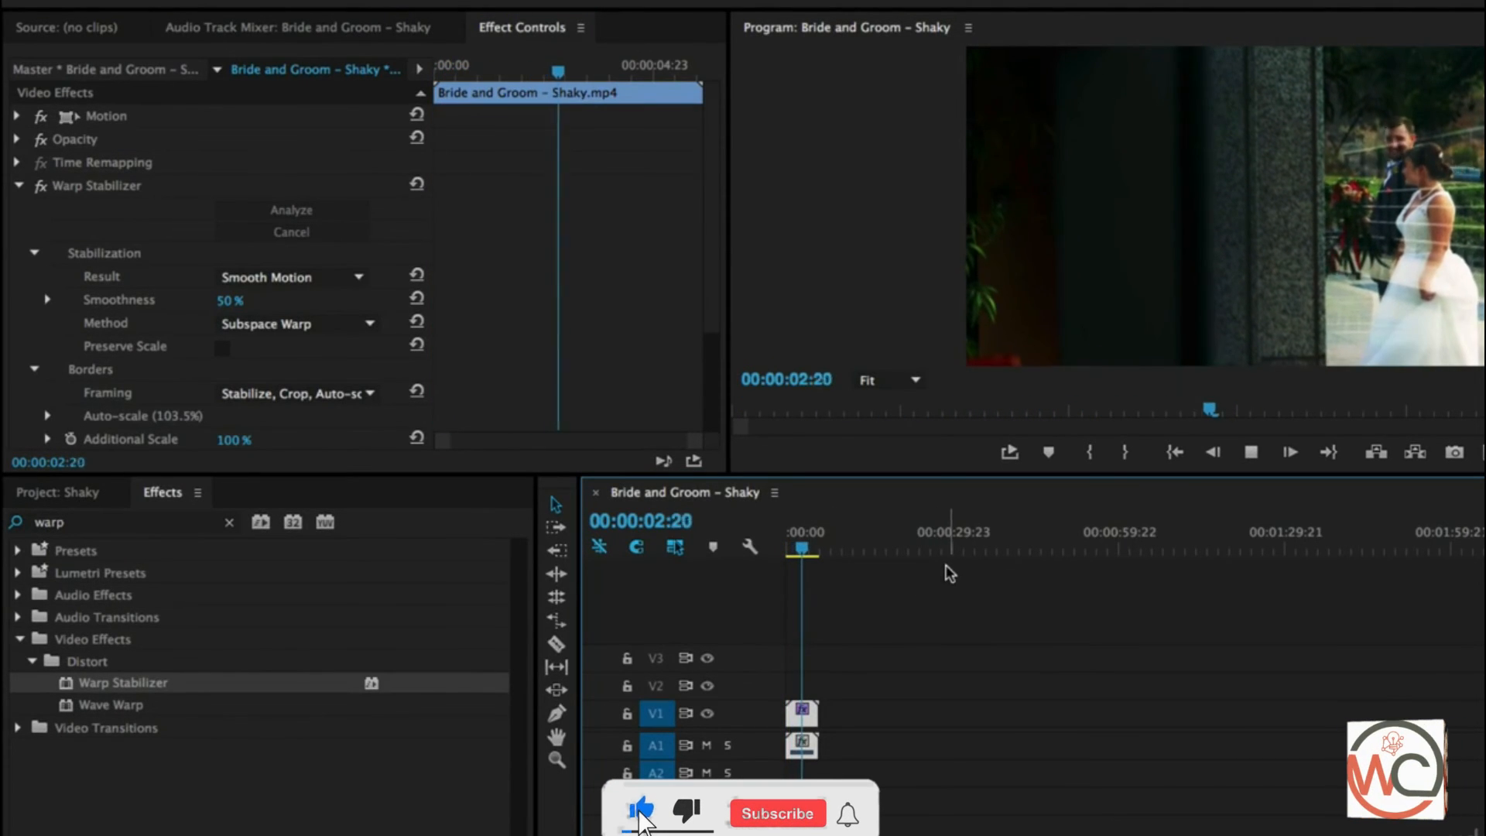
{"action": "key", "text": "space"}
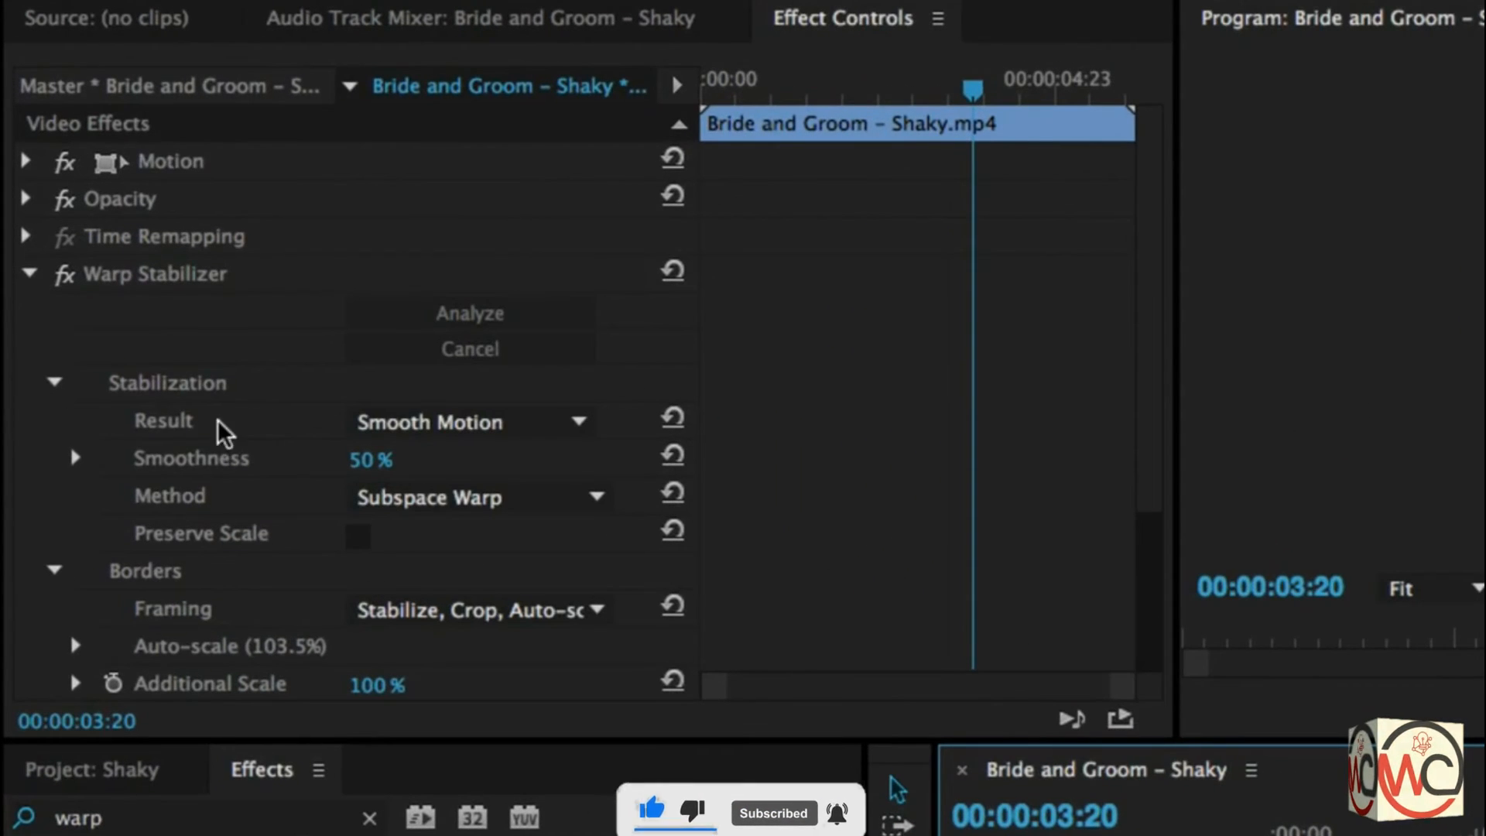
- Set the Warp Stabilizer's Result to No Motion, play the clip from the start to check it, and return to the beginning
{"action": "left_click", "coordinate": [425, 423]}
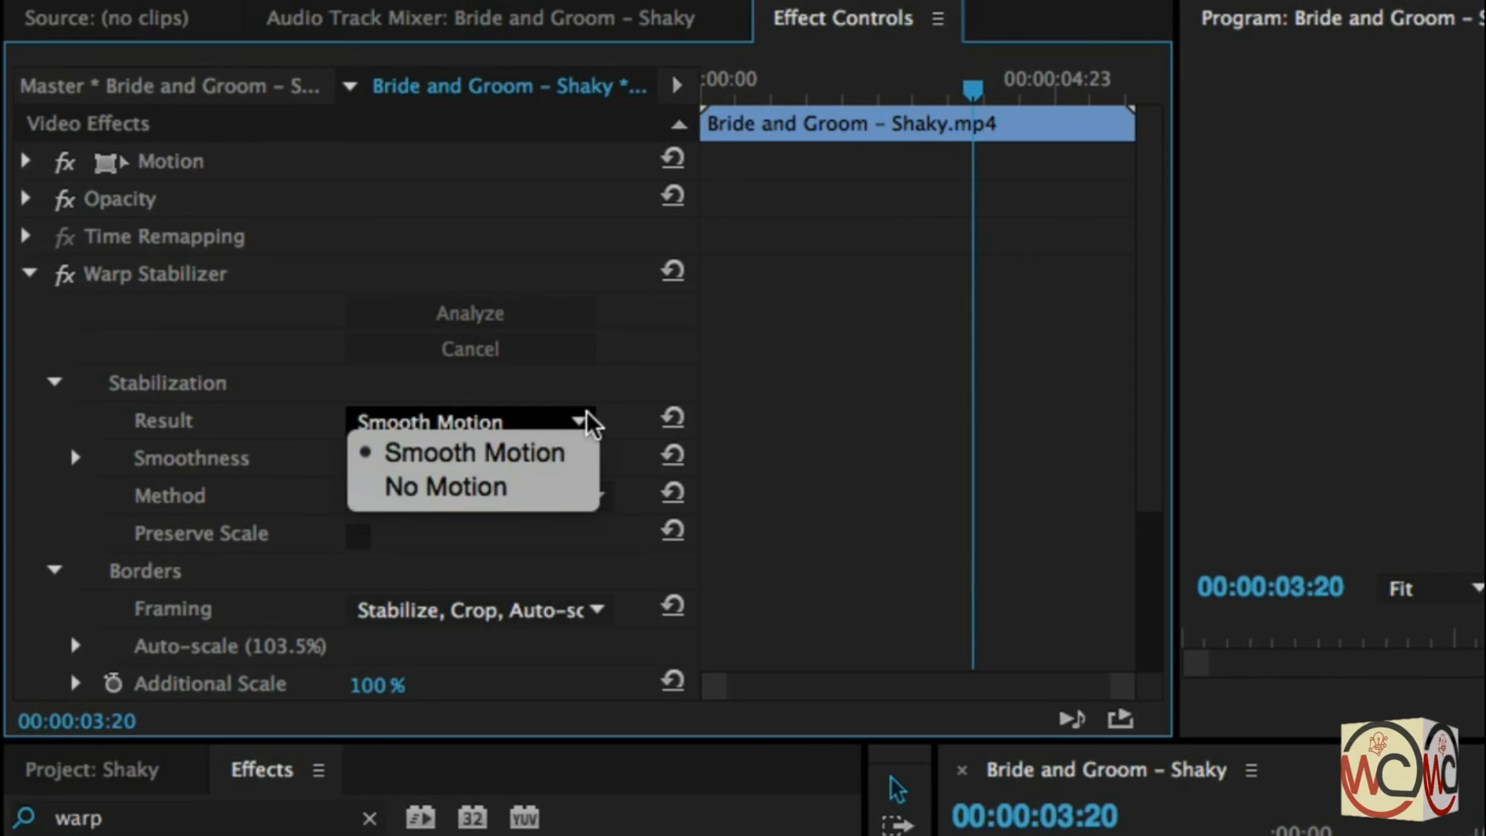
{"action": "left_click", "coordinate": [532, 489]}
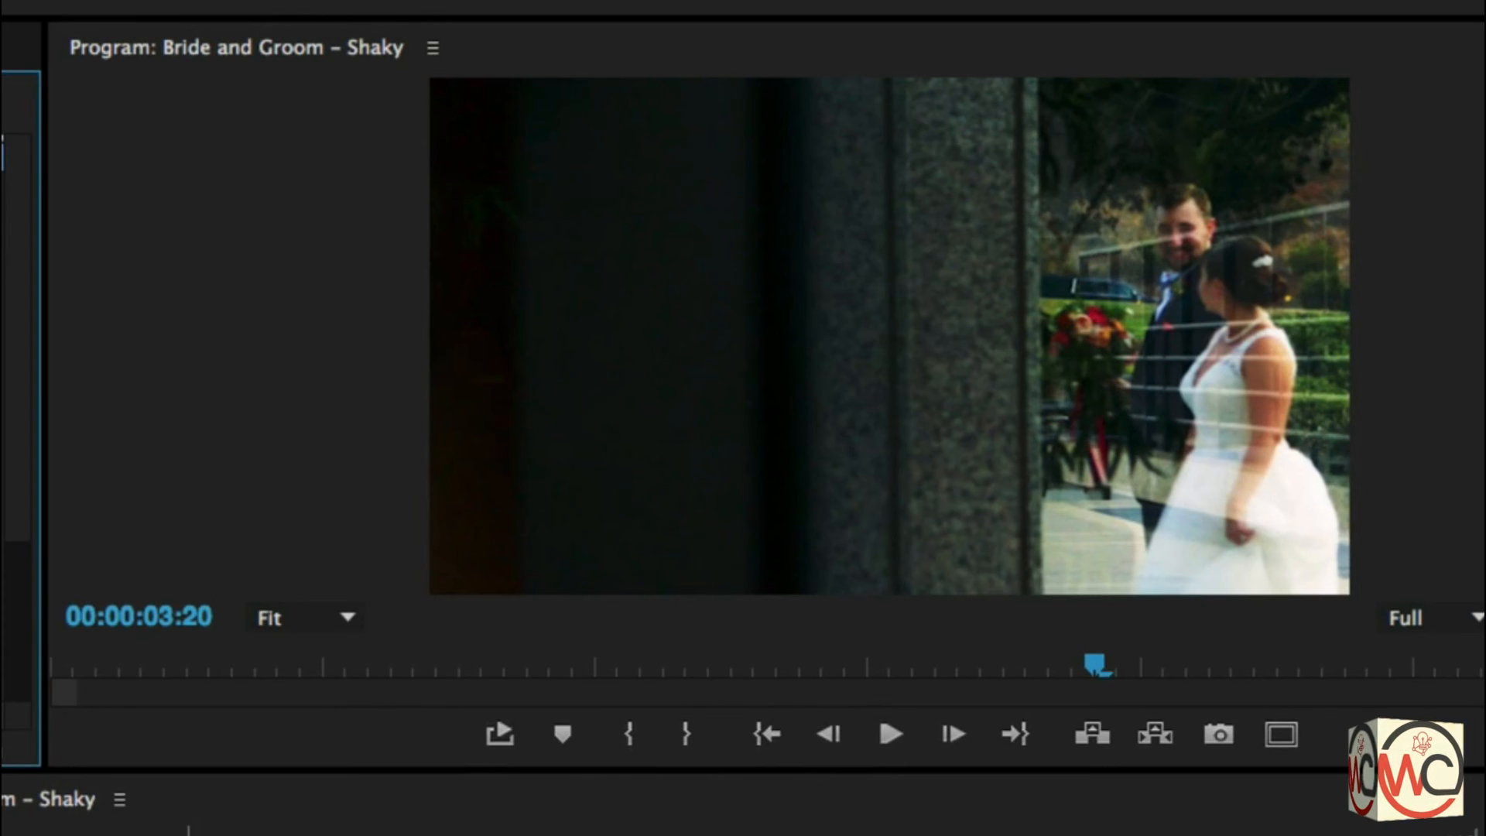
{"action": "left_click_drag", "start_coordinate": [189, 830], "coordinate": [2, 833]}
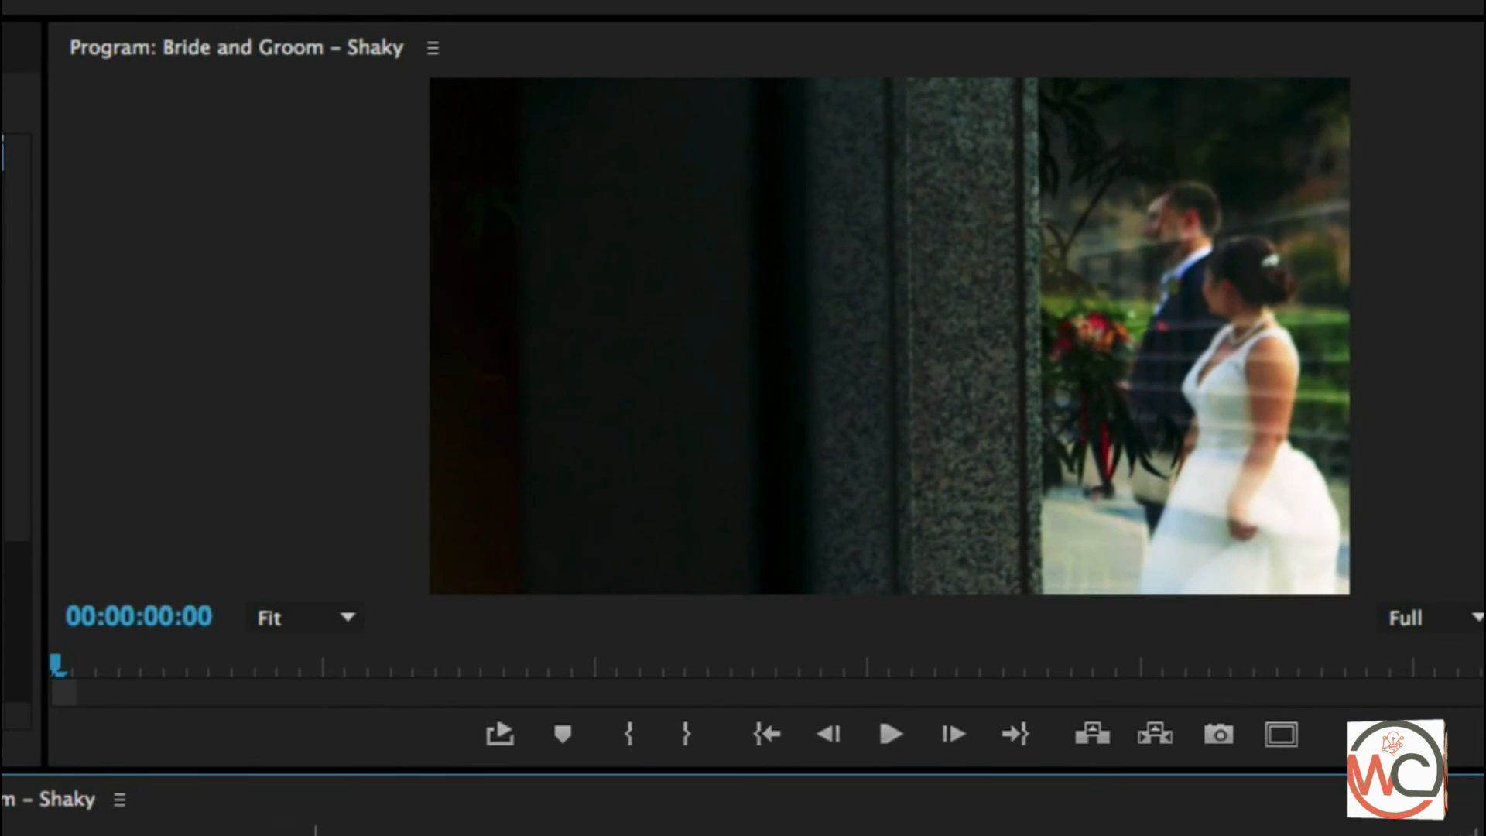
{"action": "key", "text": "space"}
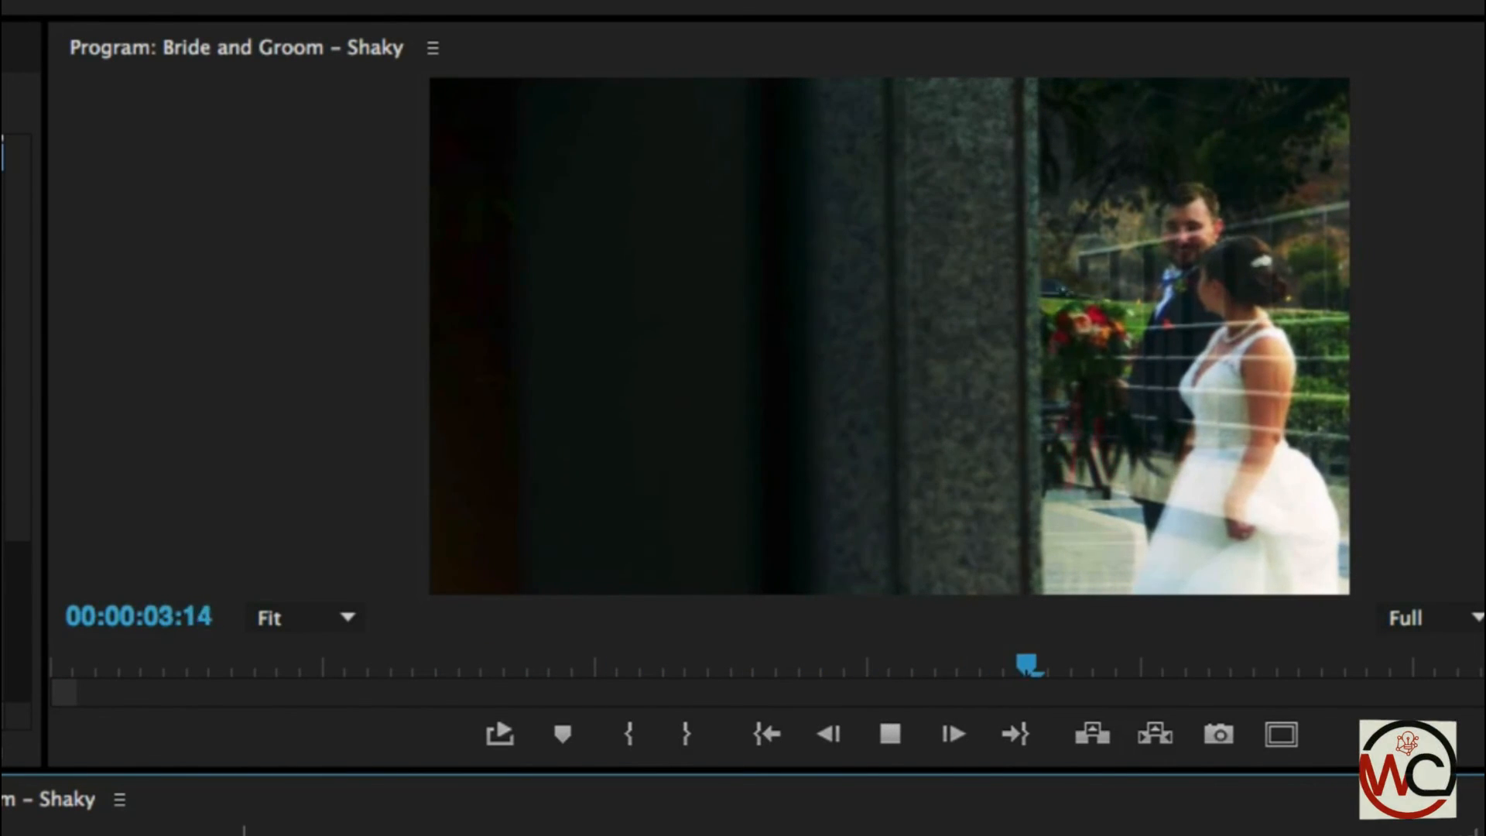
{"action": "key", "text": "Home"}
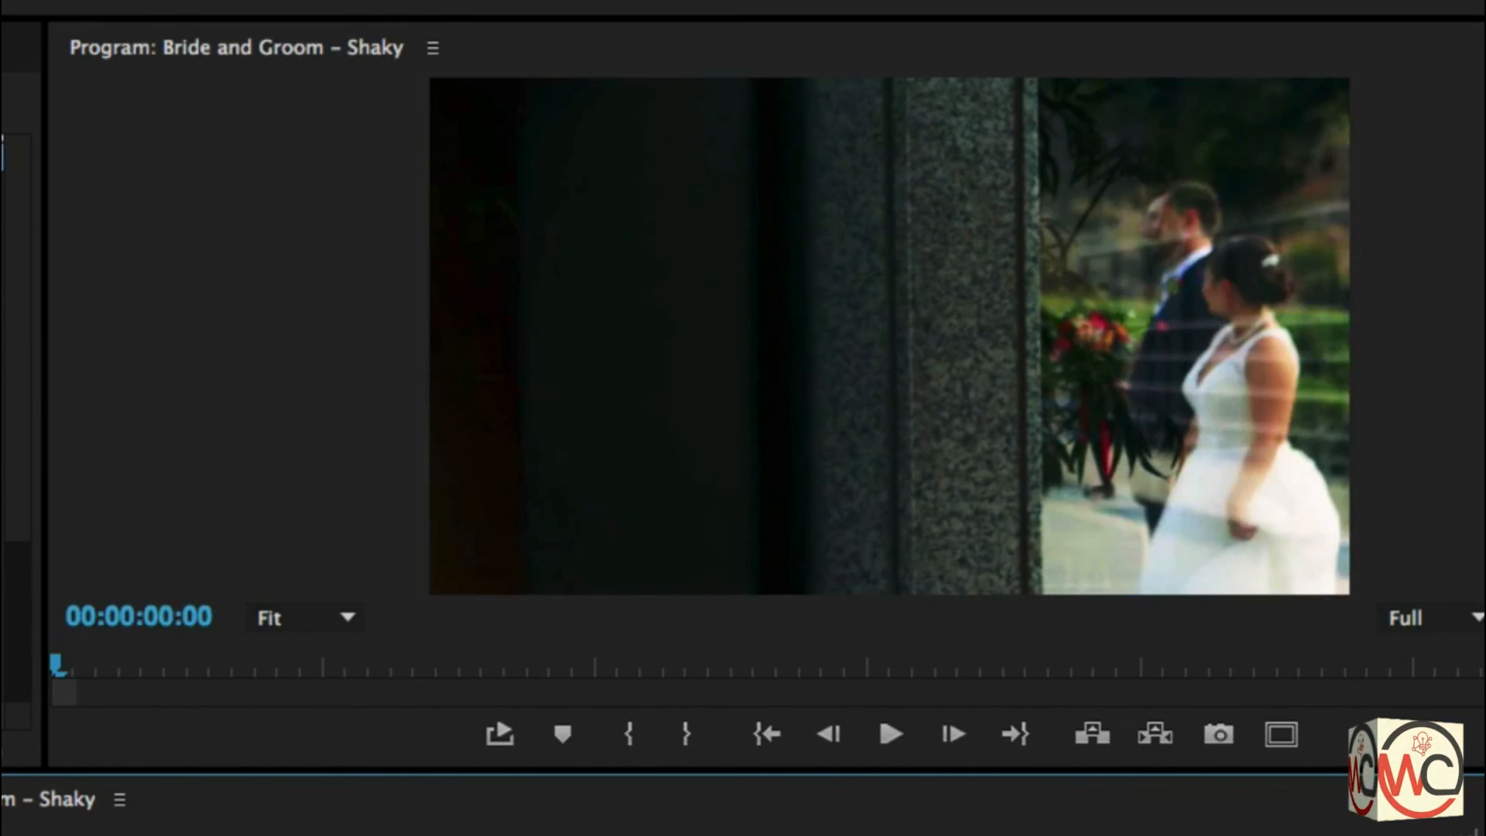
{"action": "key", "text": "space"}
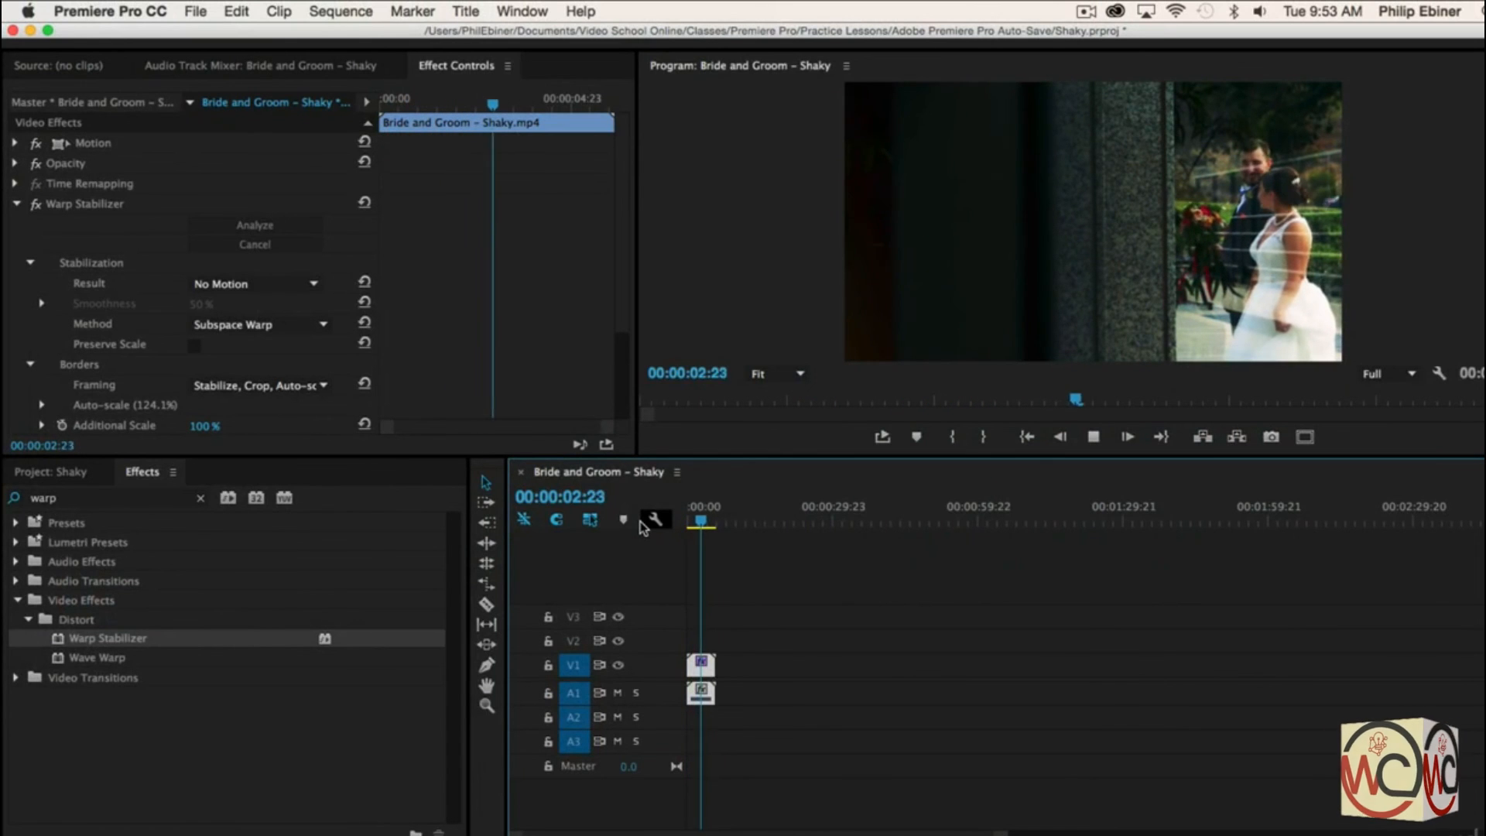
{"action": "key", "text": "space"}
{"action": "left_click_drag", "start_coordinate": [713, 525], "coordinate": [675, 530]}
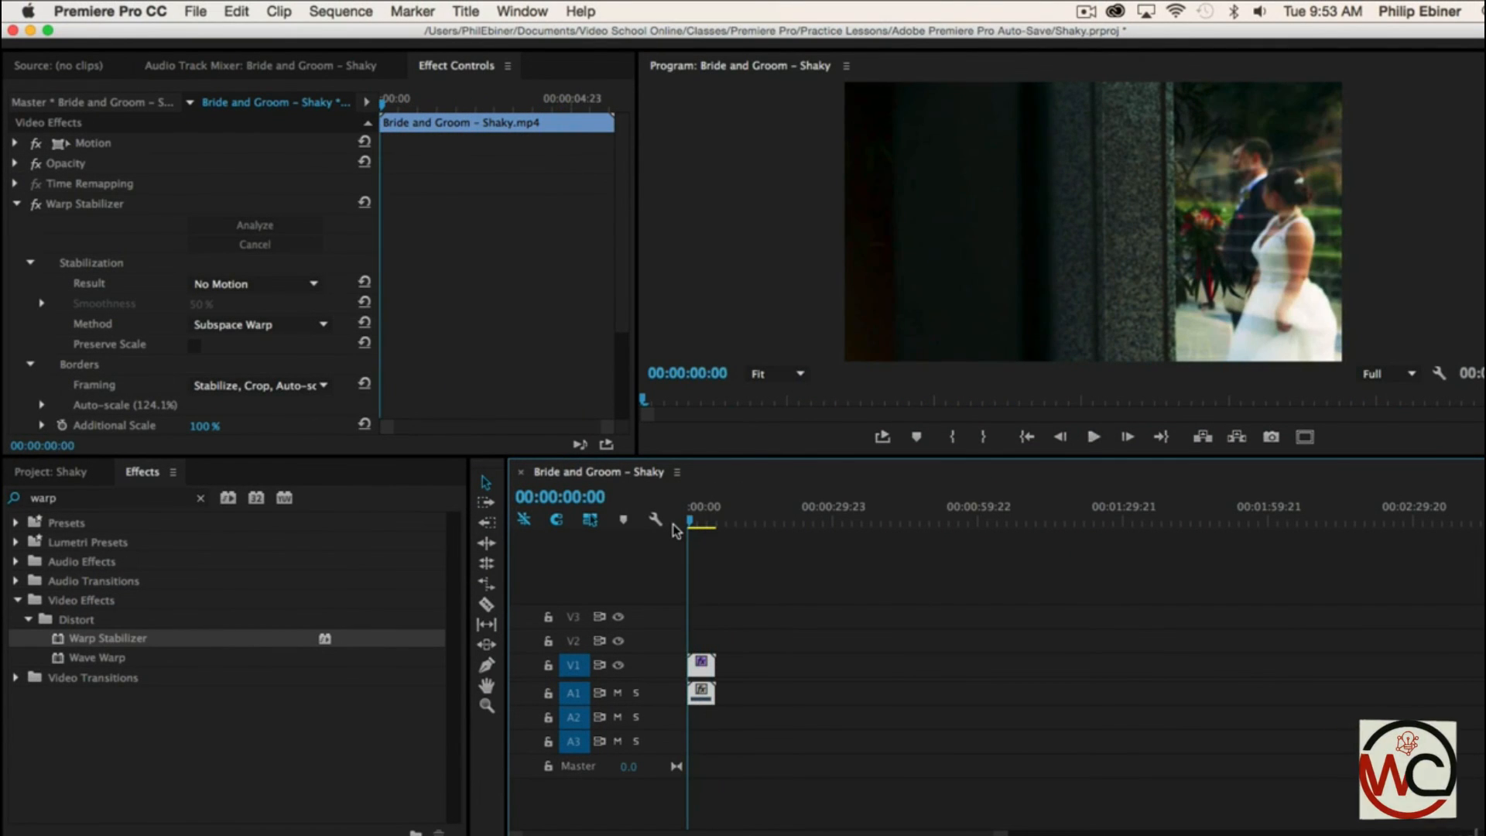